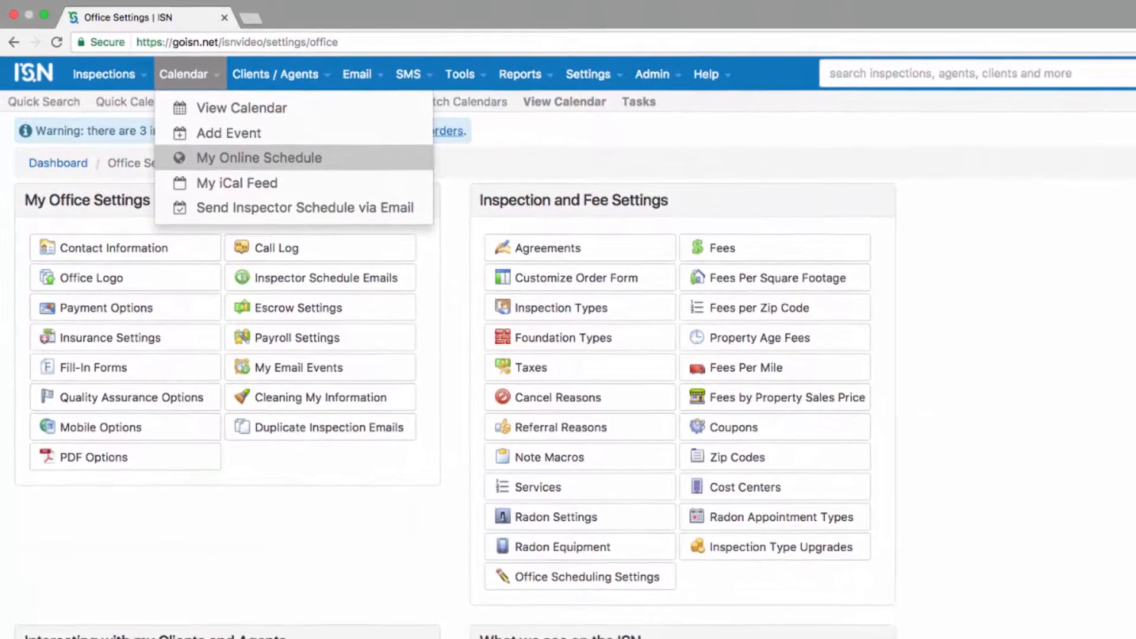
Open the online schedule and add a Tuesday time slot from 12:00PM to 3:00PM to the inspector's availability.
left_click(279, 170)
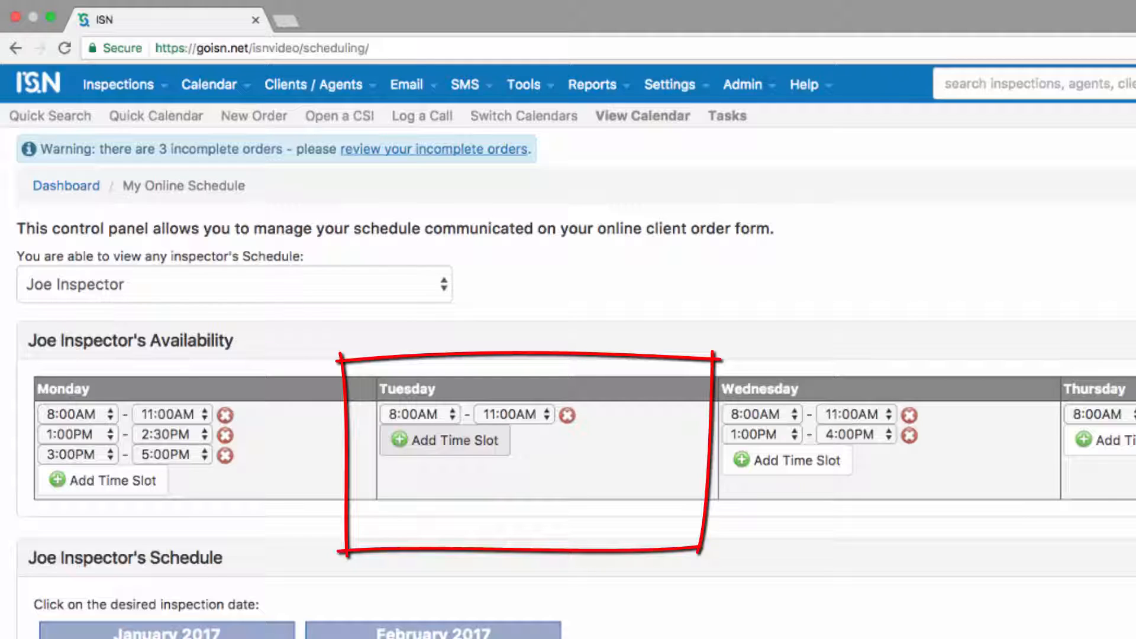
left_click(445, 442)
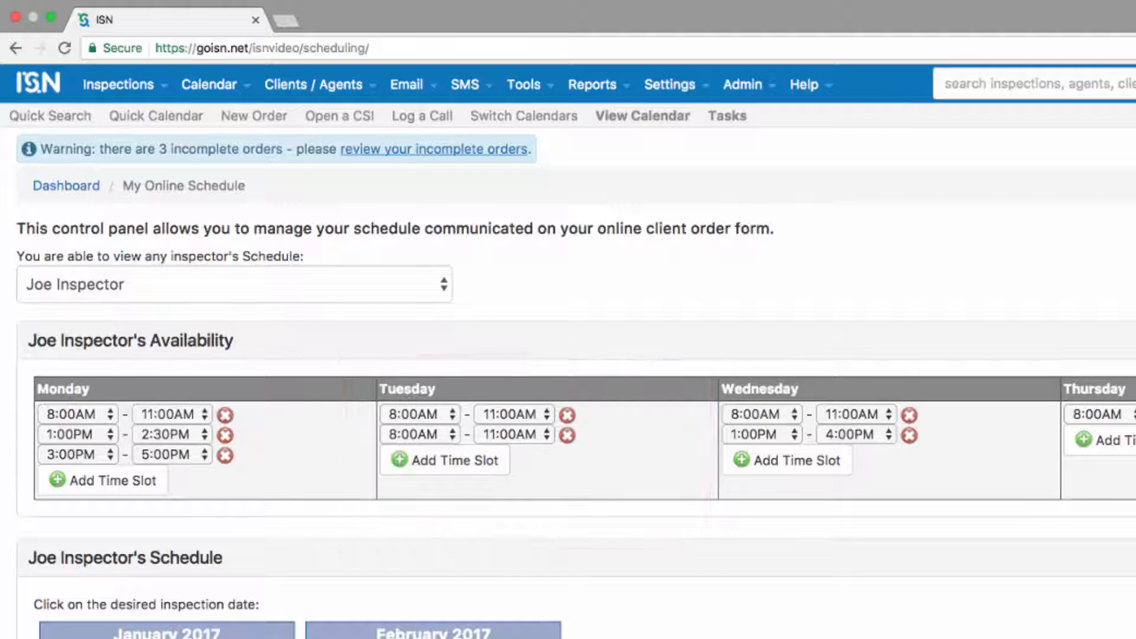
left_click(420, 435)
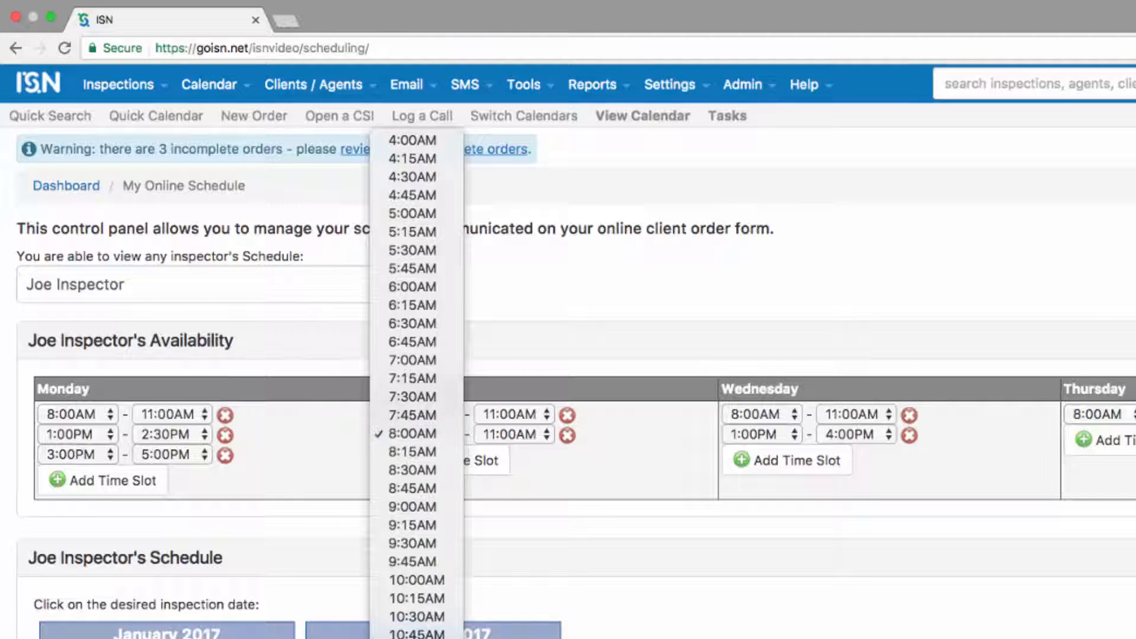
left_click(417, 638)
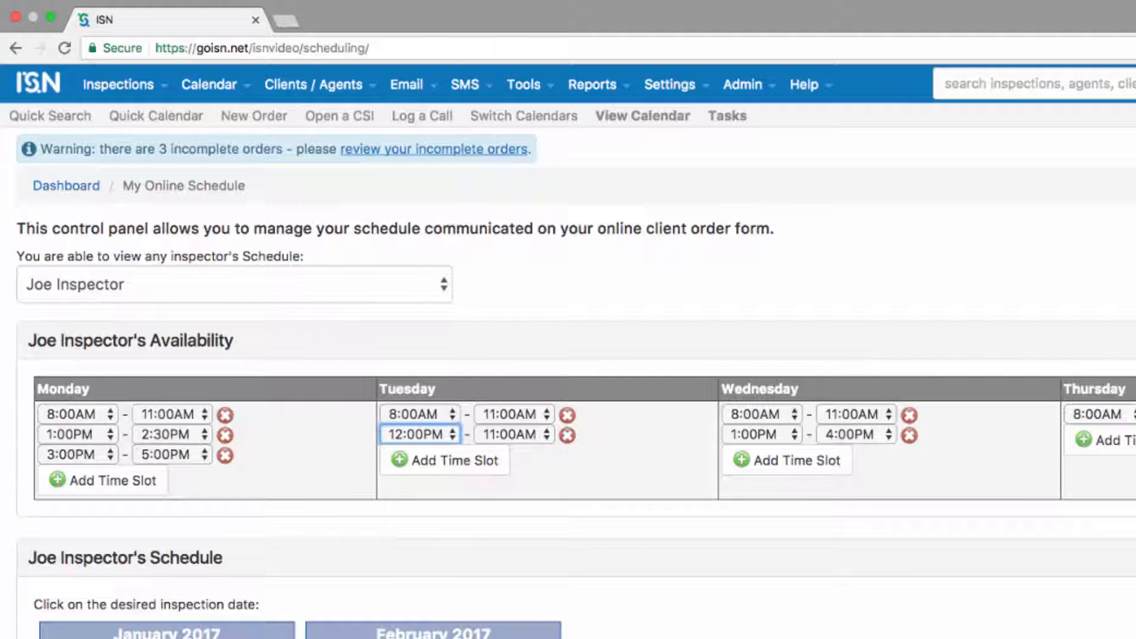
left_click(512, 434)
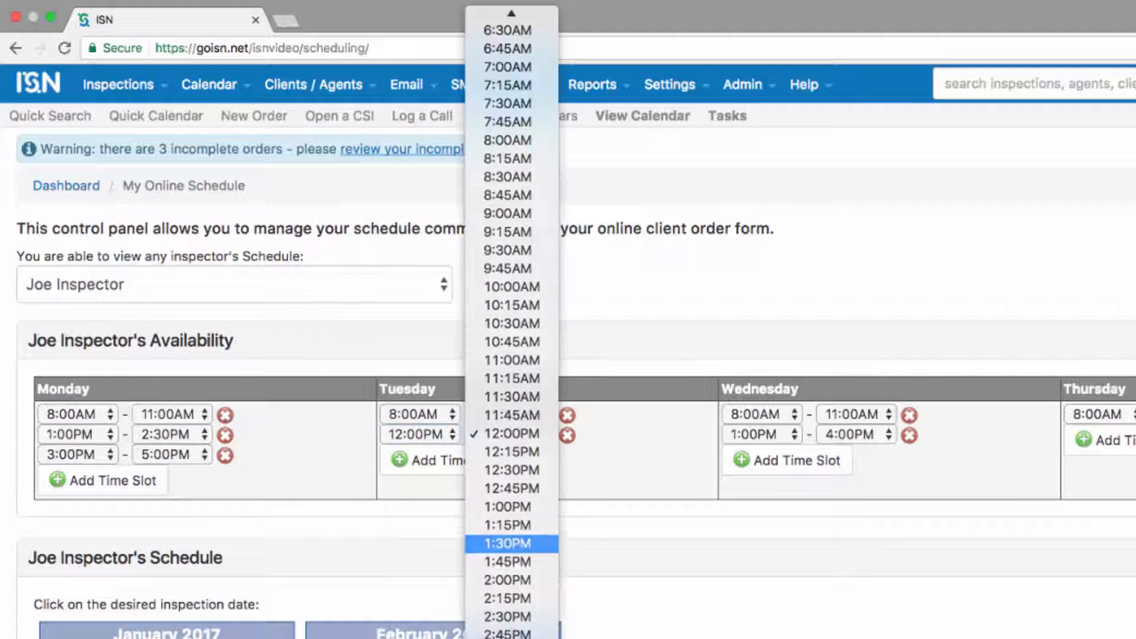
left_click(510, 638)
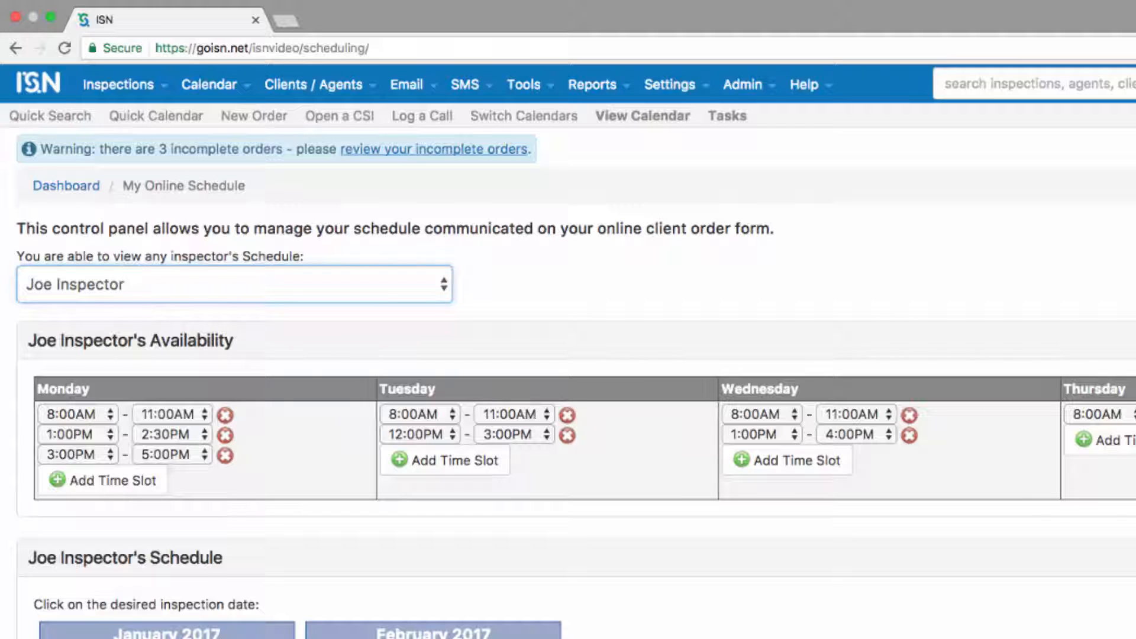
Open the Online Scheduler Settings from the office settings.
left_click(669, 84)
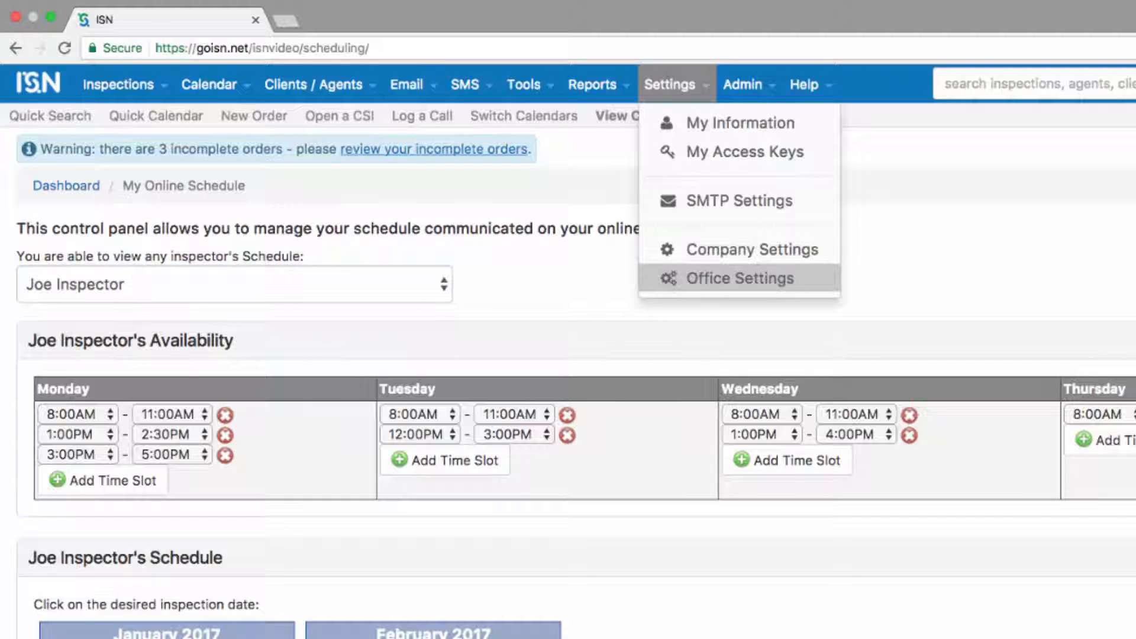
left_click(740, 278)
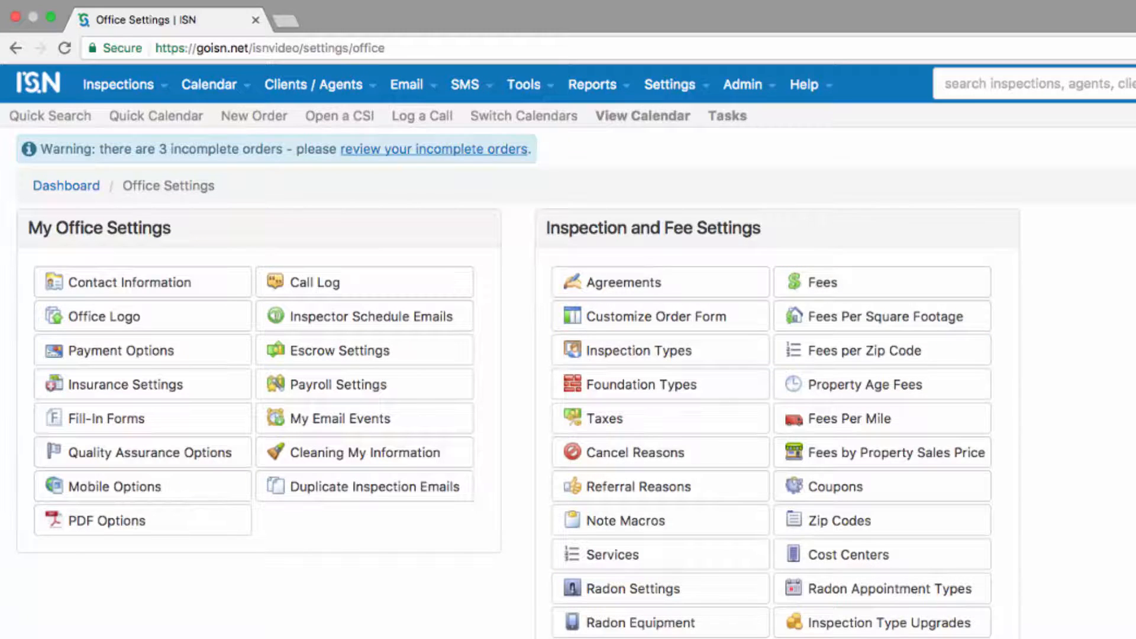
scroll(568, 382, "down", 2)
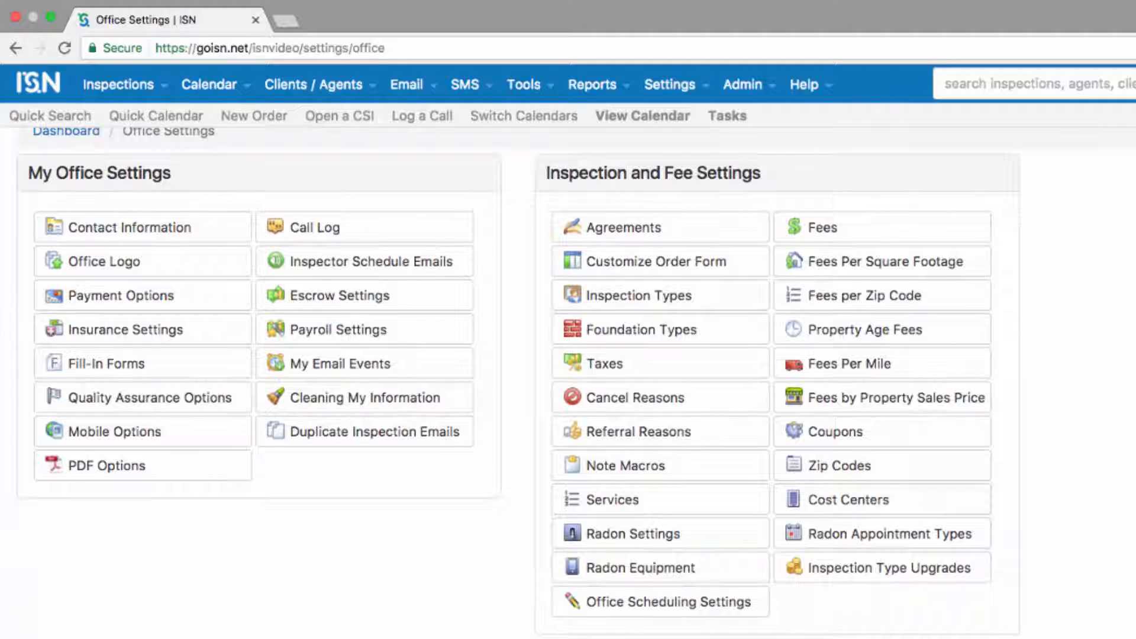
scroll(568, 355, "down", 10)
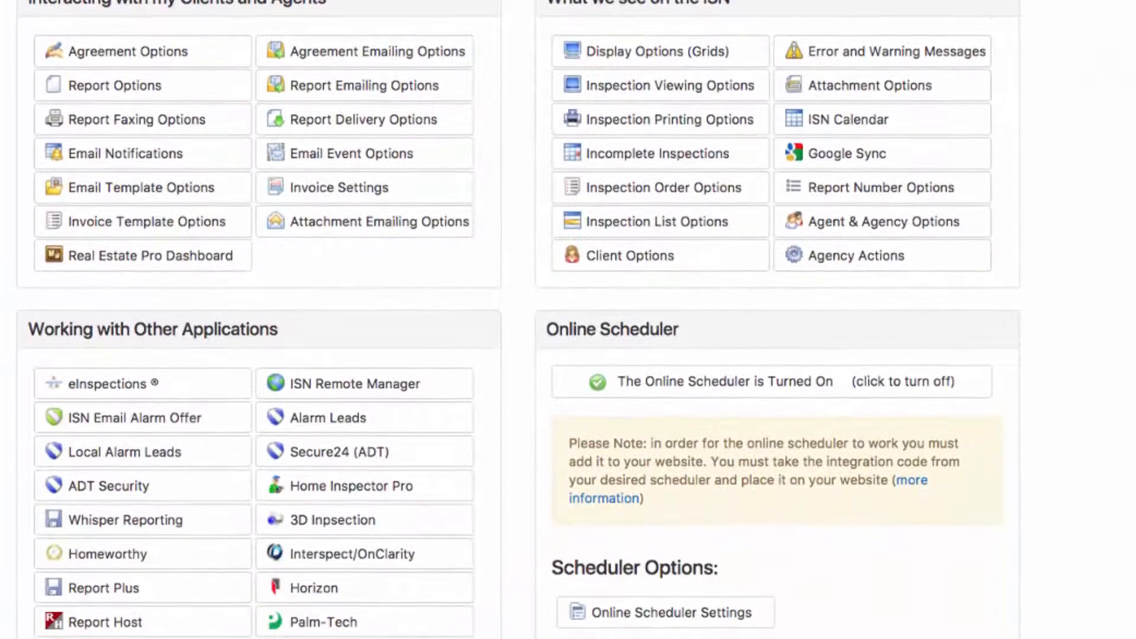
scroll(666, 545, "down", 2)
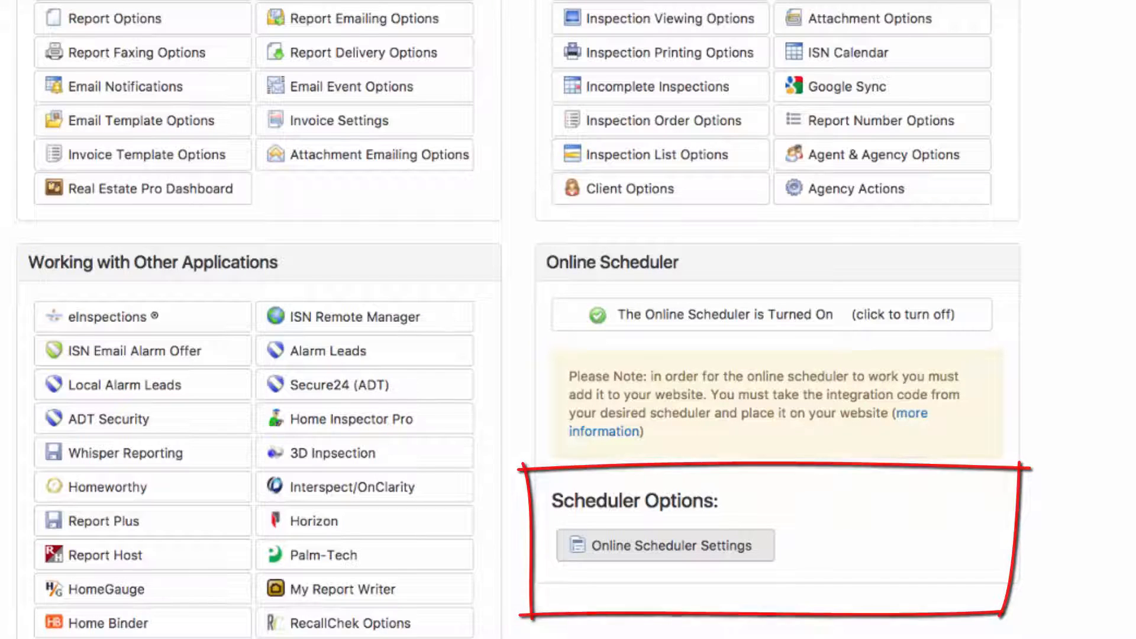
left_click(666, 545)
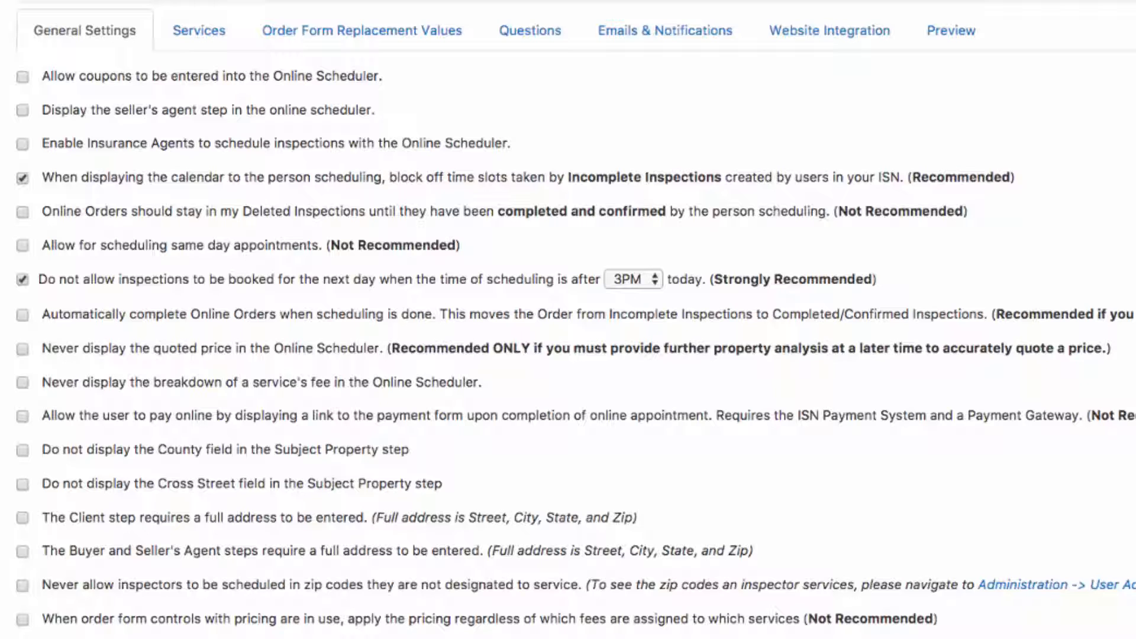
Check the Service Radius under Drive Distances and reduce the Maximum Drive for Next Appointment.
scroll(568, 319, "down", 10)
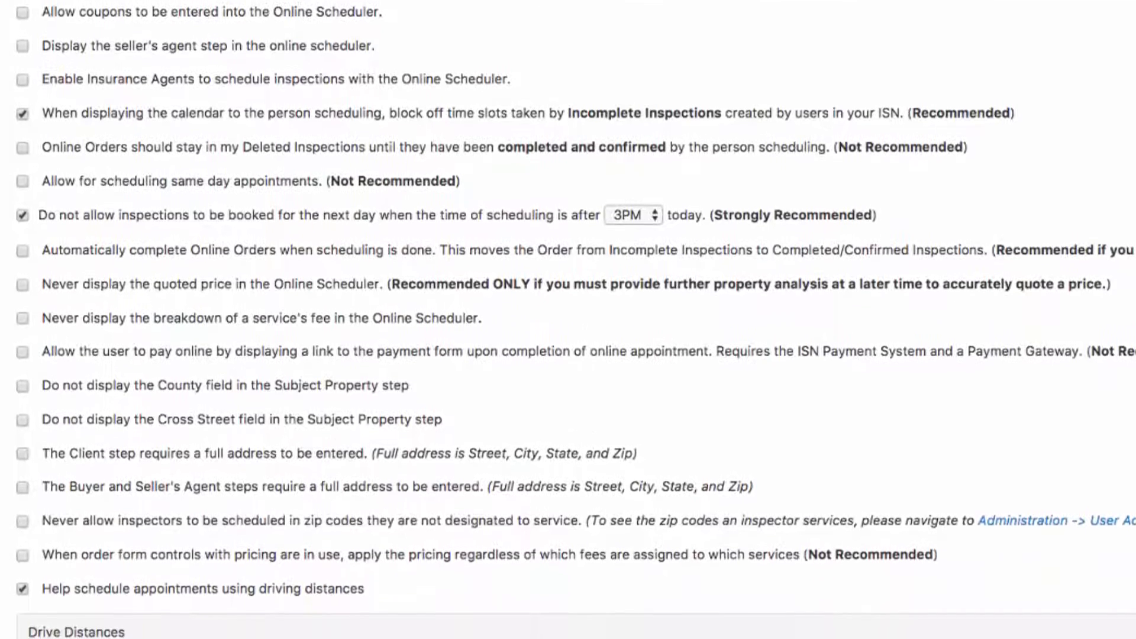
scroll(568, 320, "down", 3)
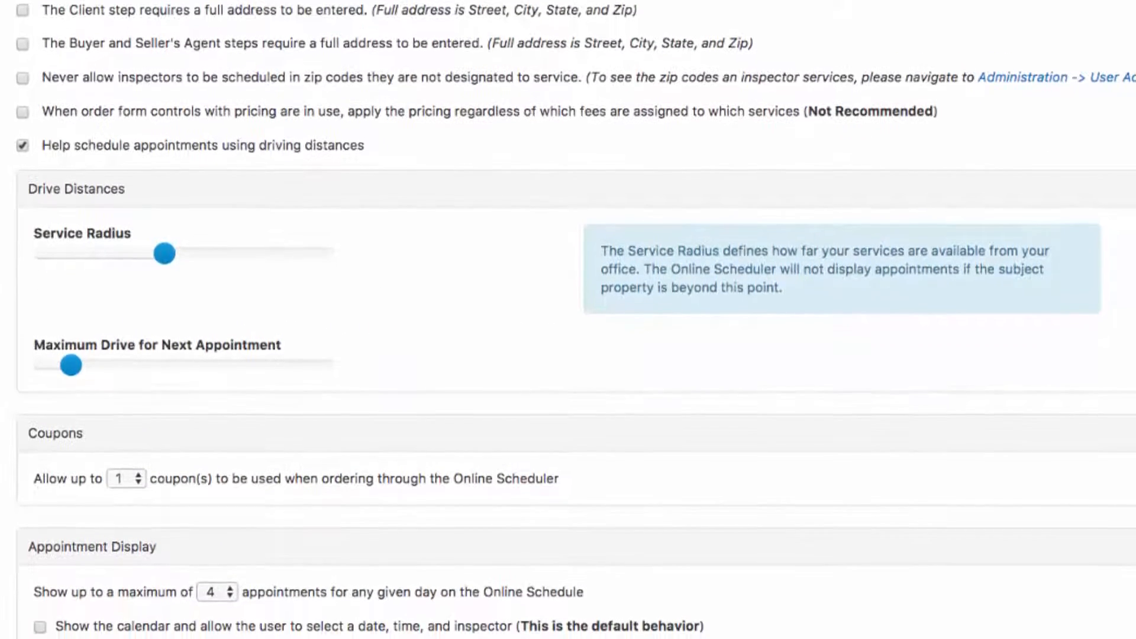
scroll(568, 320, "down", 3)
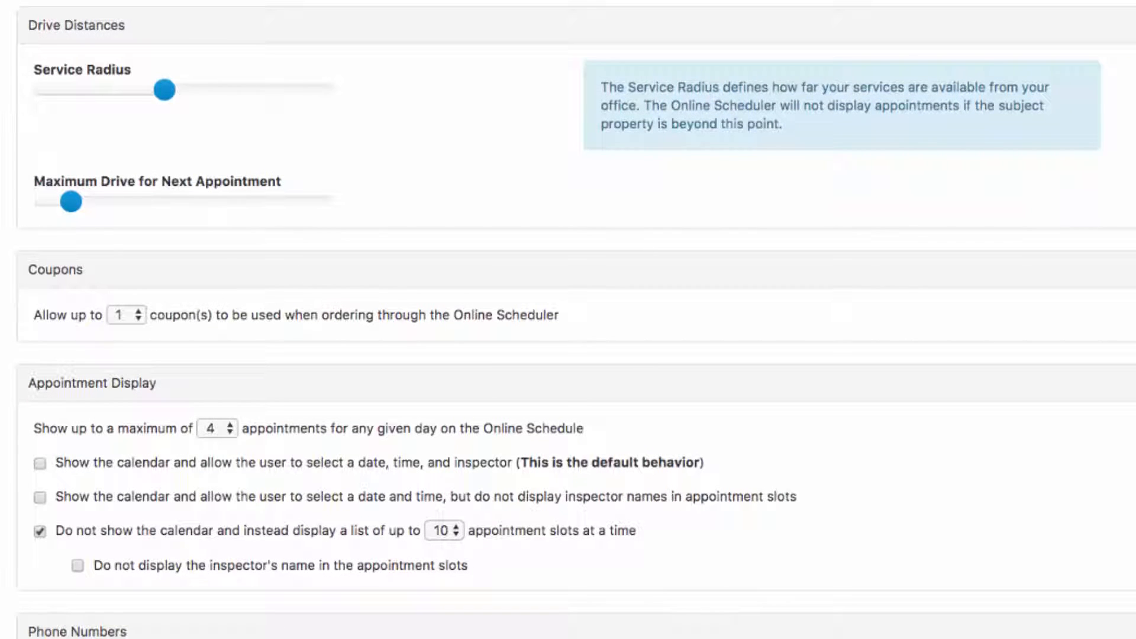
mouse_move(165, 90)
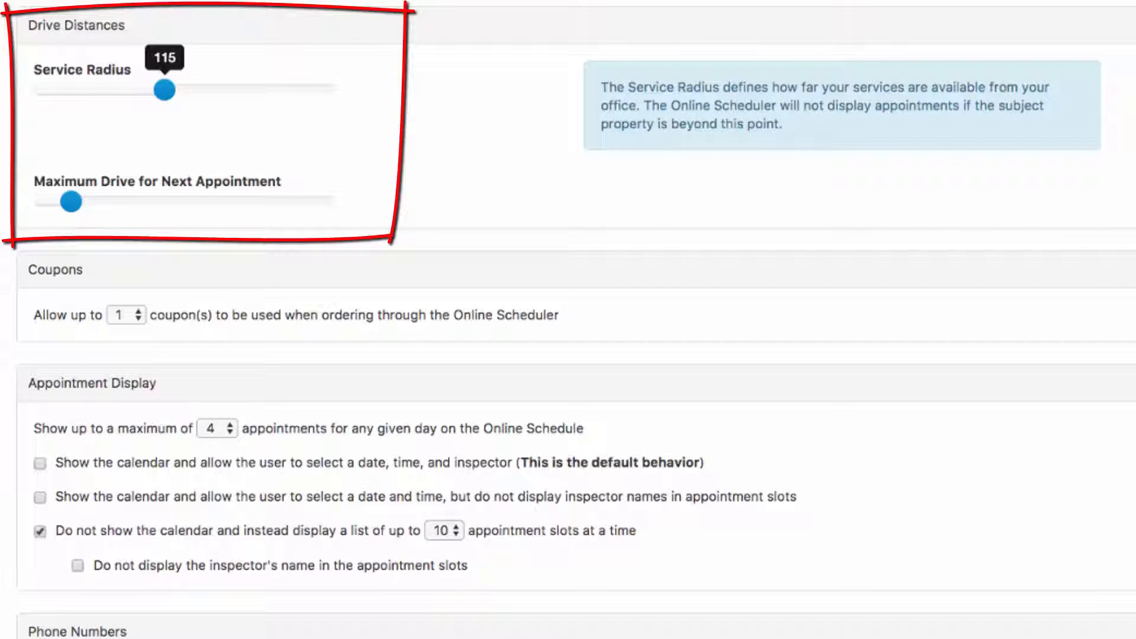
mouse_move(71, 201)
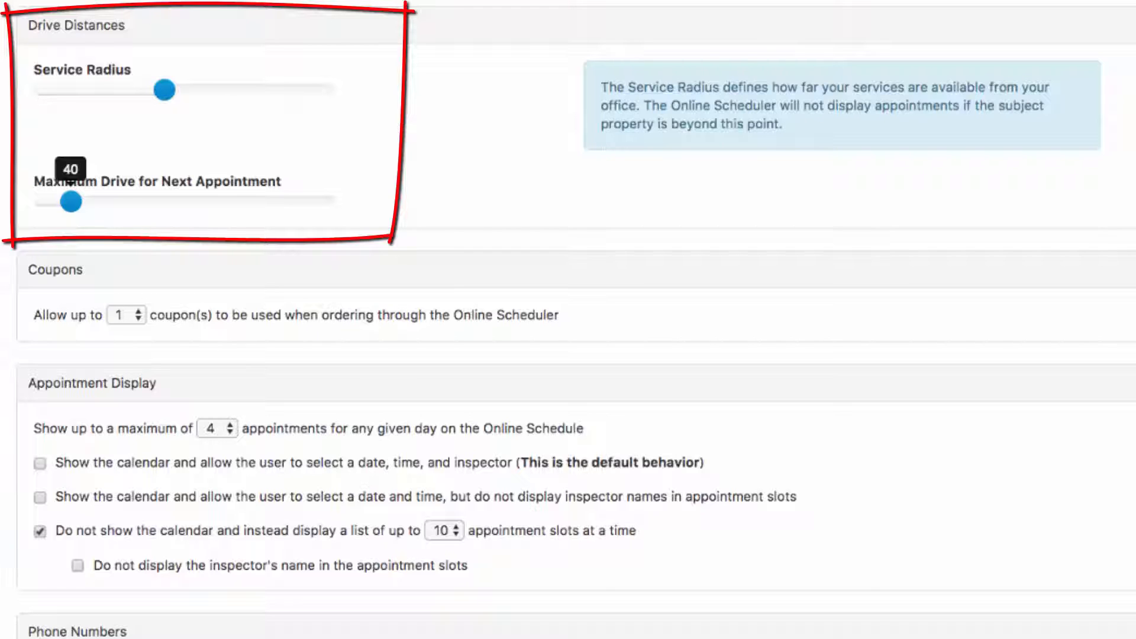
mouse_move(71, 201)
left_mouse_down()
mouse_move(120, 202)
mouse_move(47, 201)
mouse_move(71, 201)
left_mouse_up()
left_click_drag(71, 201, 59, 201)
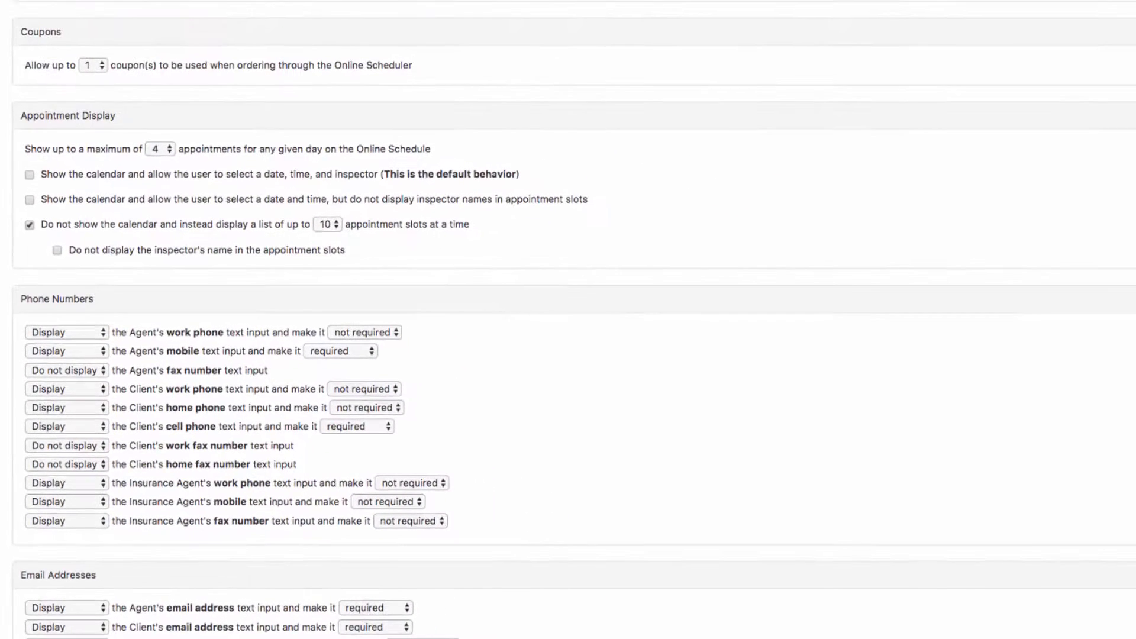
Examine the available choices for the coupon limit and for the number of appointment slots listed at a time.
left_click(94, 65)
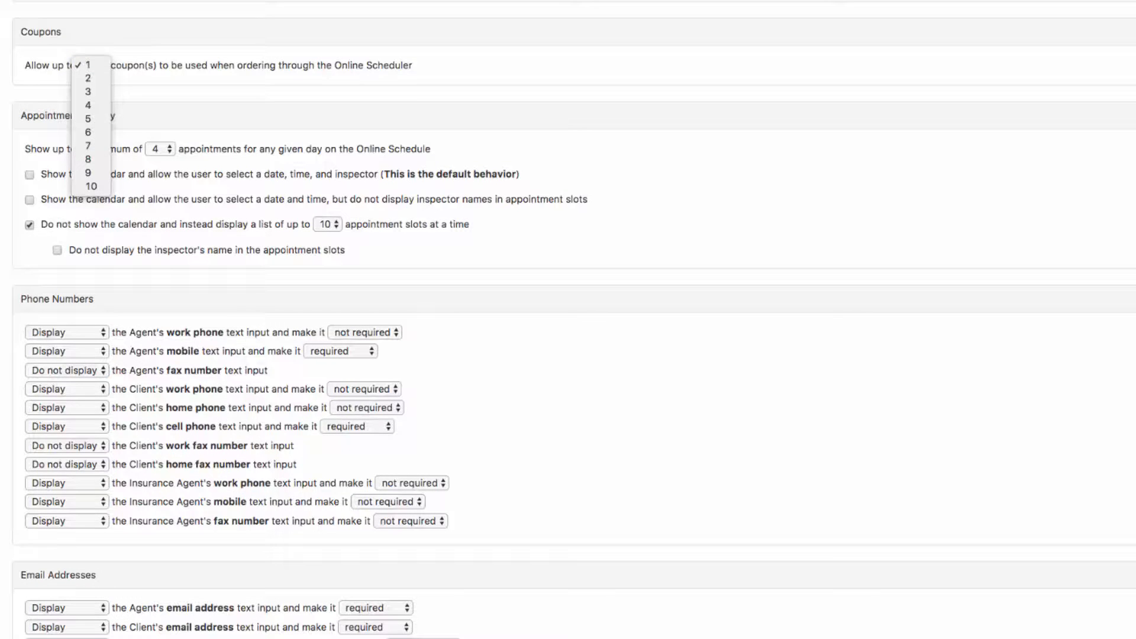
key("Escape")
scroll(568, 319, "down", 4)
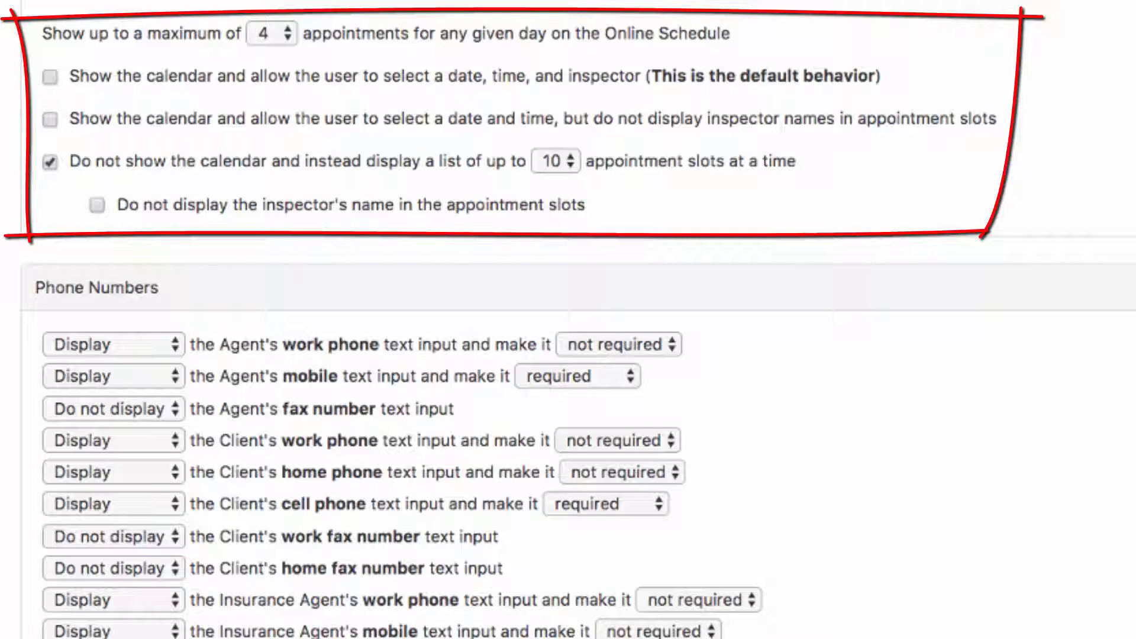
left_click(557, 161)
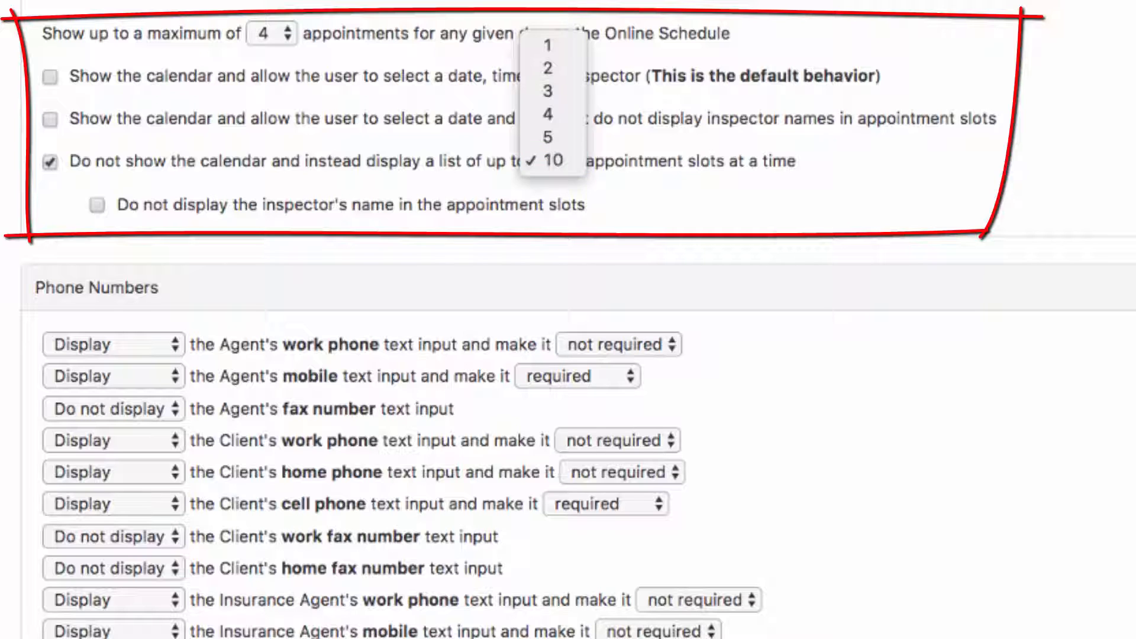
key("Escape")
Review the Phone Numbers display and requirement settings for the agent, client and insurance agent.
scroll(568, 319, "down", 4)
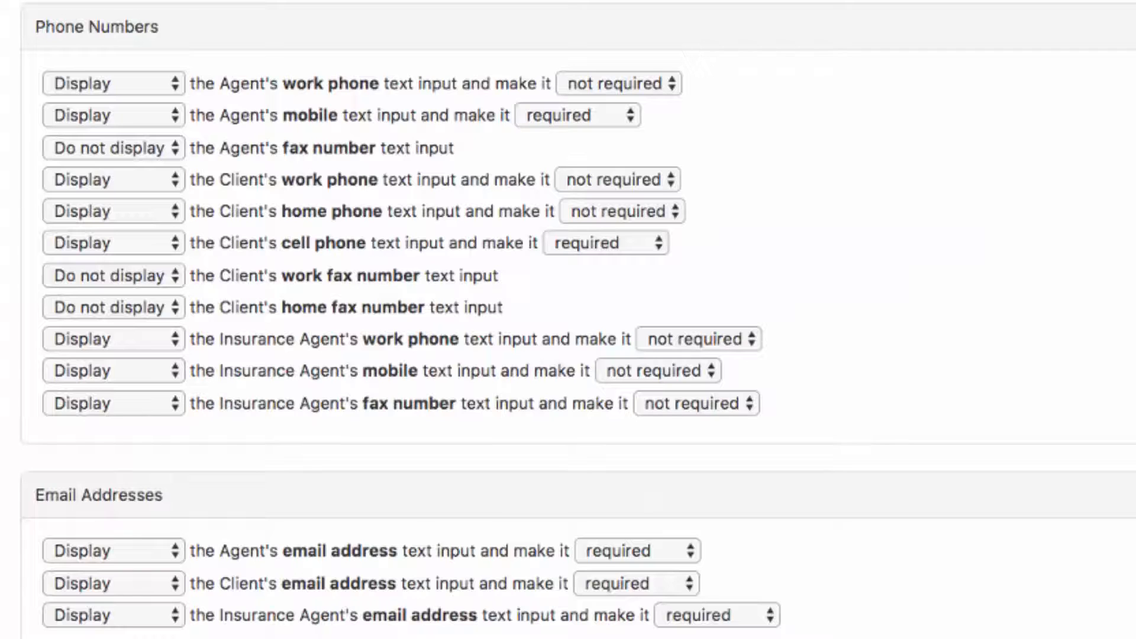
left_click_drag(159, 28, 36, 28)
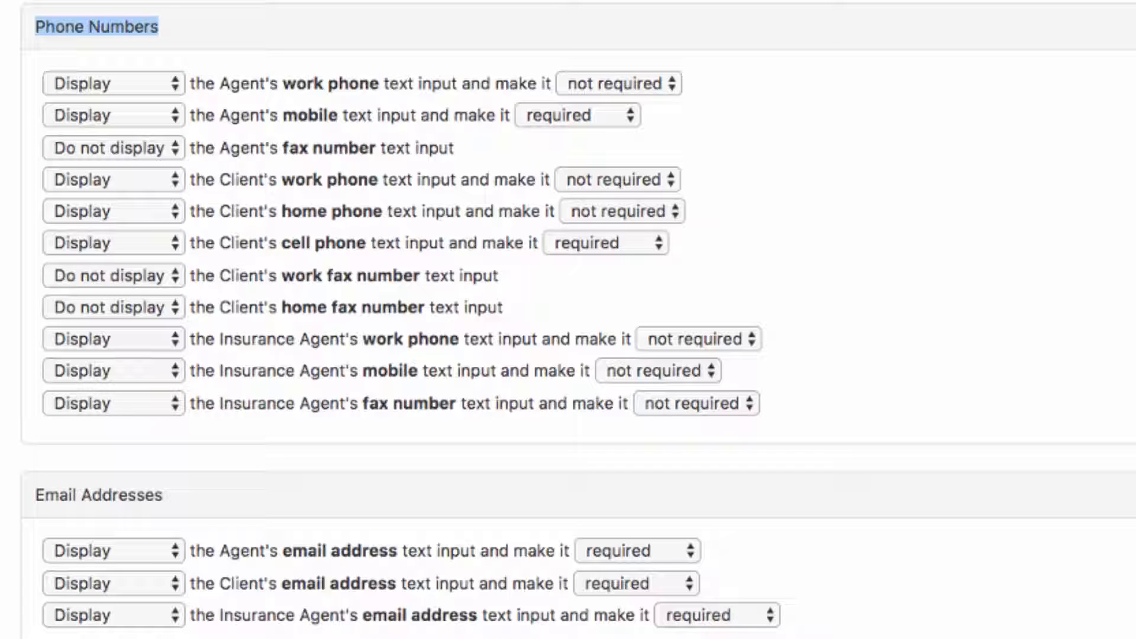
left_click_drag(220, 148, 369, 148)
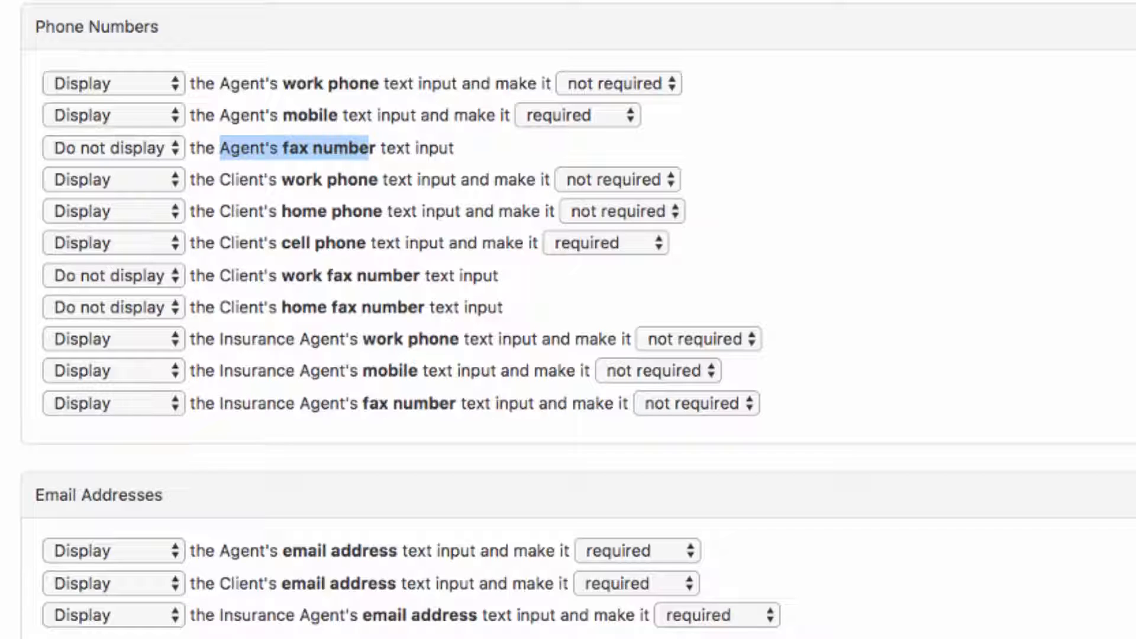
left_click_drag(371, 116, 513, 116)
left_click(513, 115)
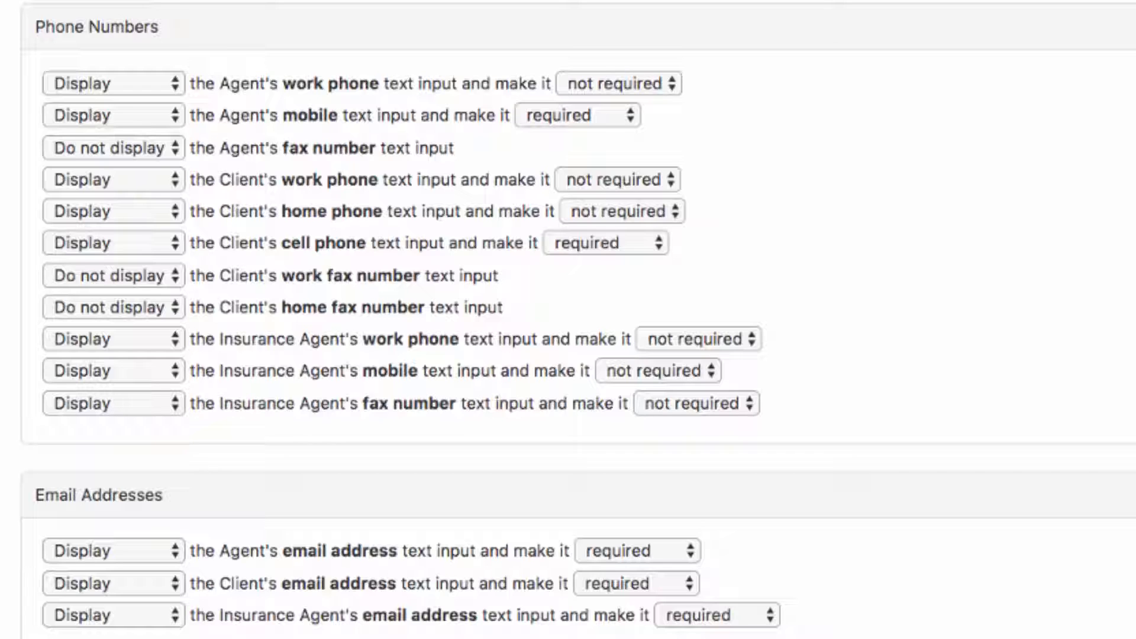
left_click_drag(282, 115, 377, 115)
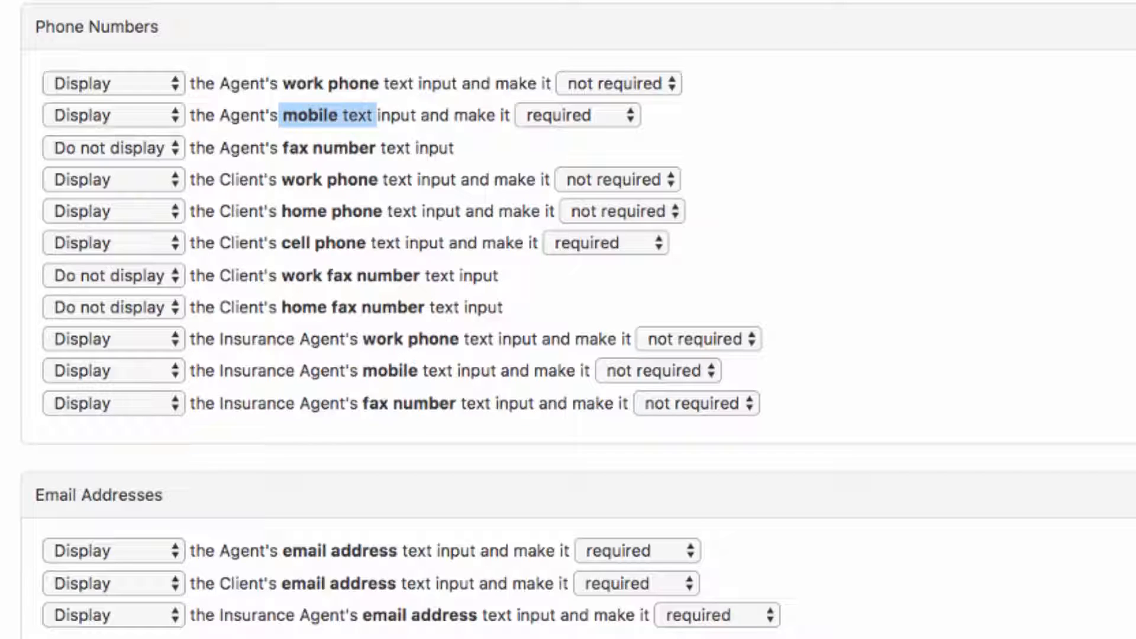
left_click_drag(292, 243, 401, 243)
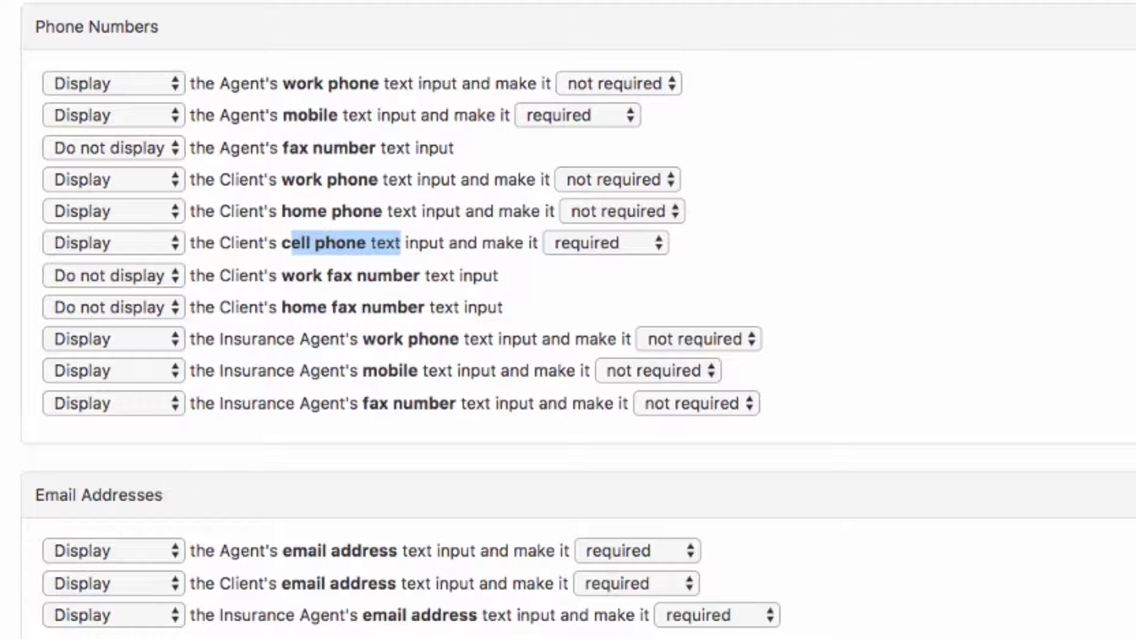
scroll(569, 319, "down", 3)
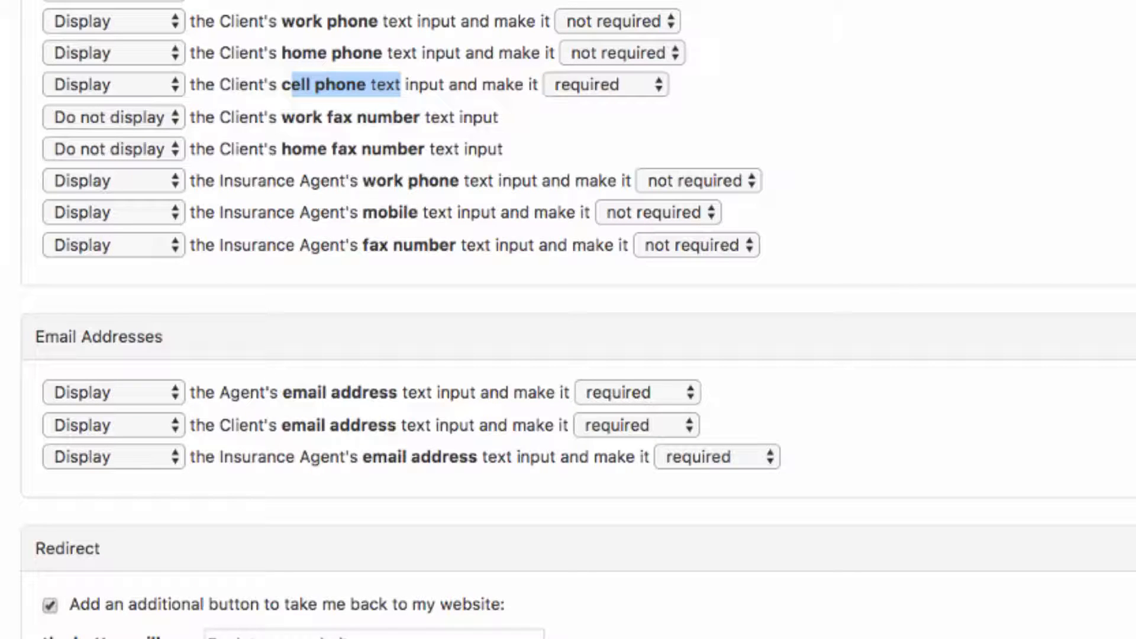
left_click_drag(219, 212, 452, 212)
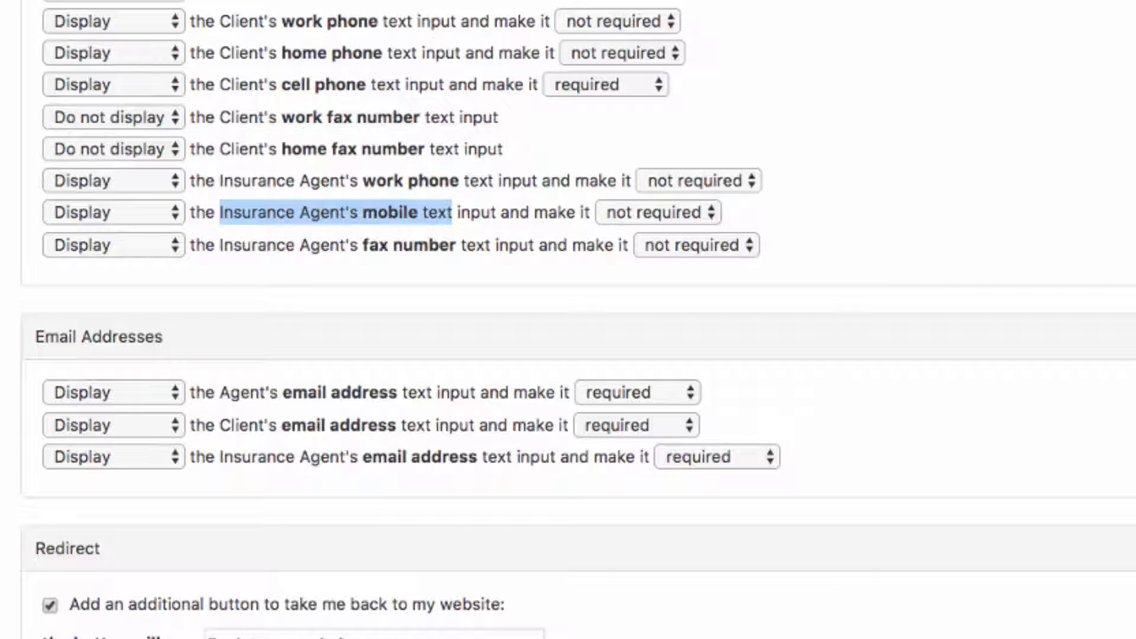
left_click_drag(219, 245, 427, 245)
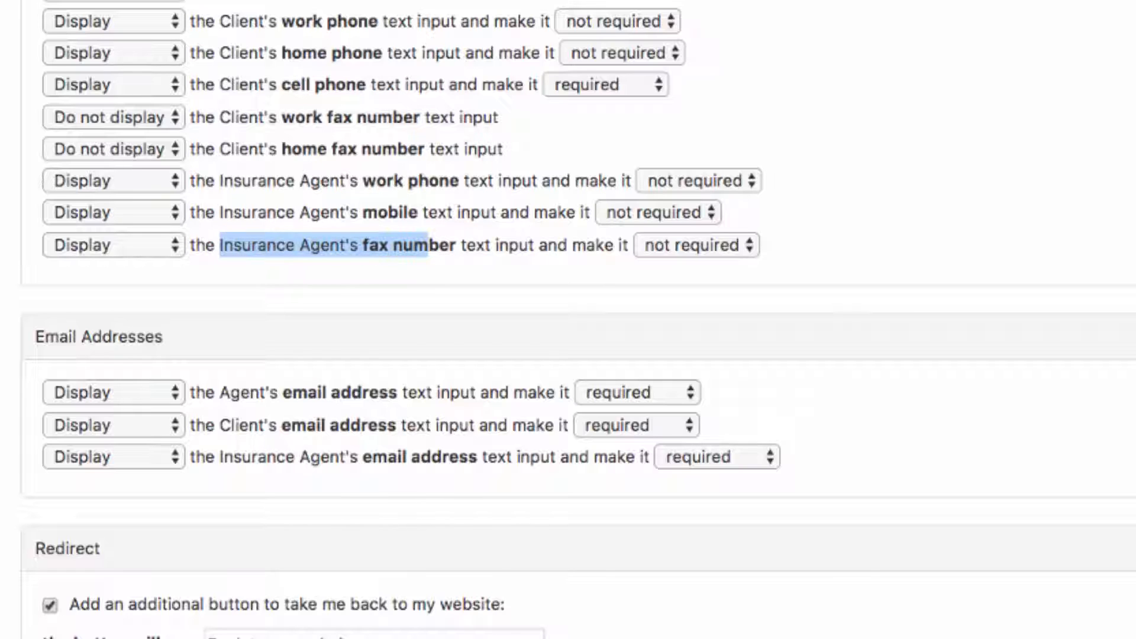
Review the Email Addresses, Redirect button and Messages & Banners settings of the Online Scheduler.
scroll(568, 319, "down", 5)
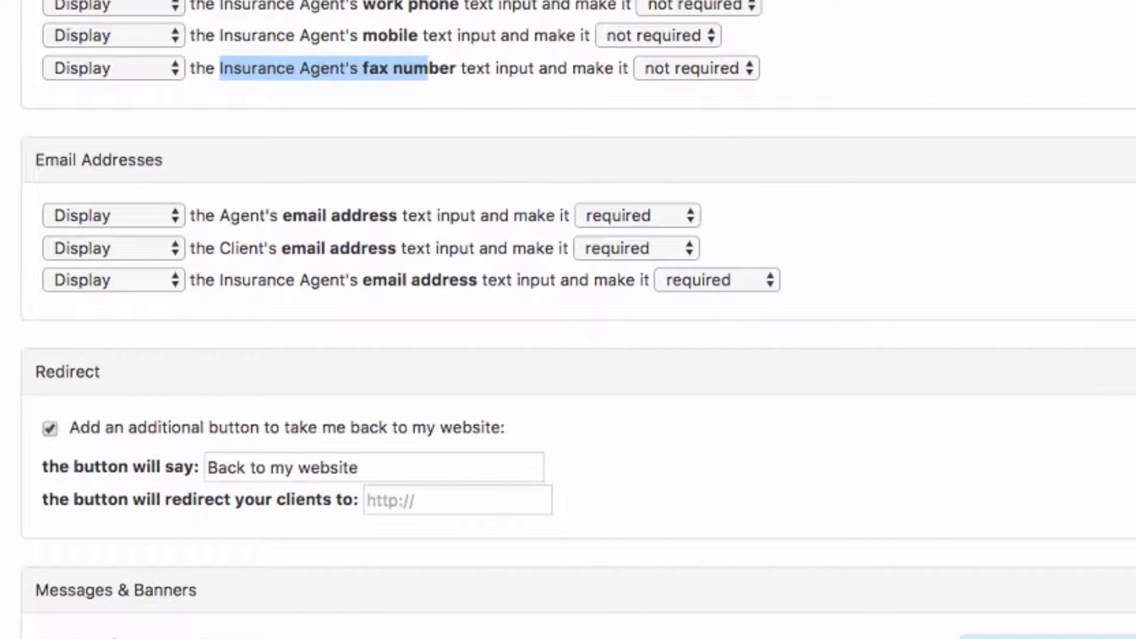
left_click_drag(35, 160, 163, 160)
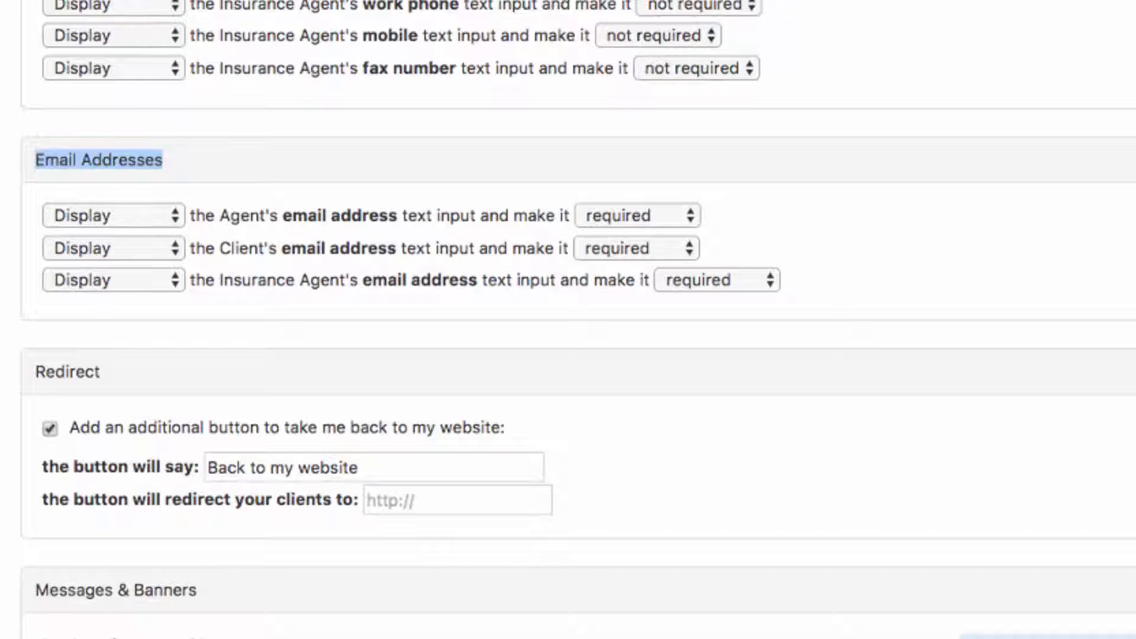
scroll(568, 319, "down", 5)
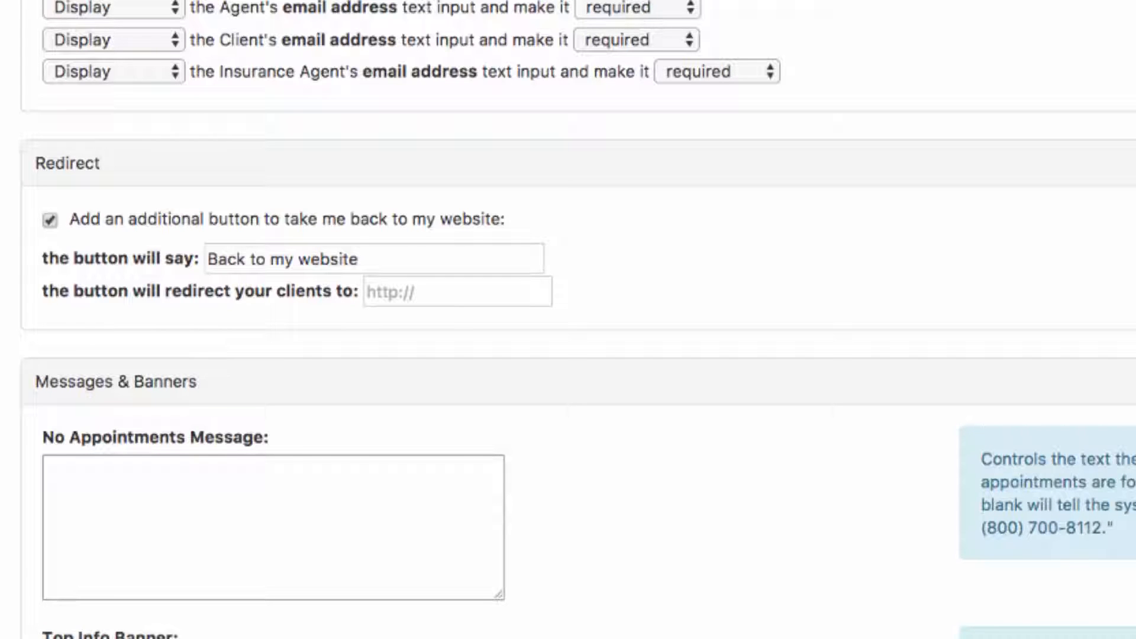
left_click_drag(368, 259, 206, 259)
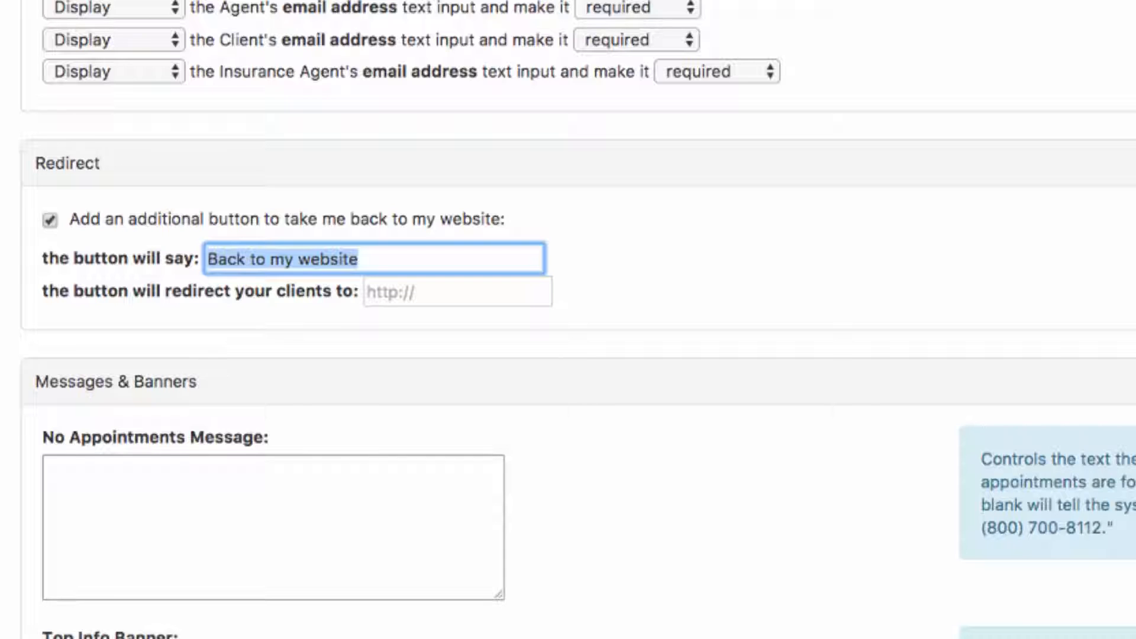
left_click_drag(35, 381, 197, 382)
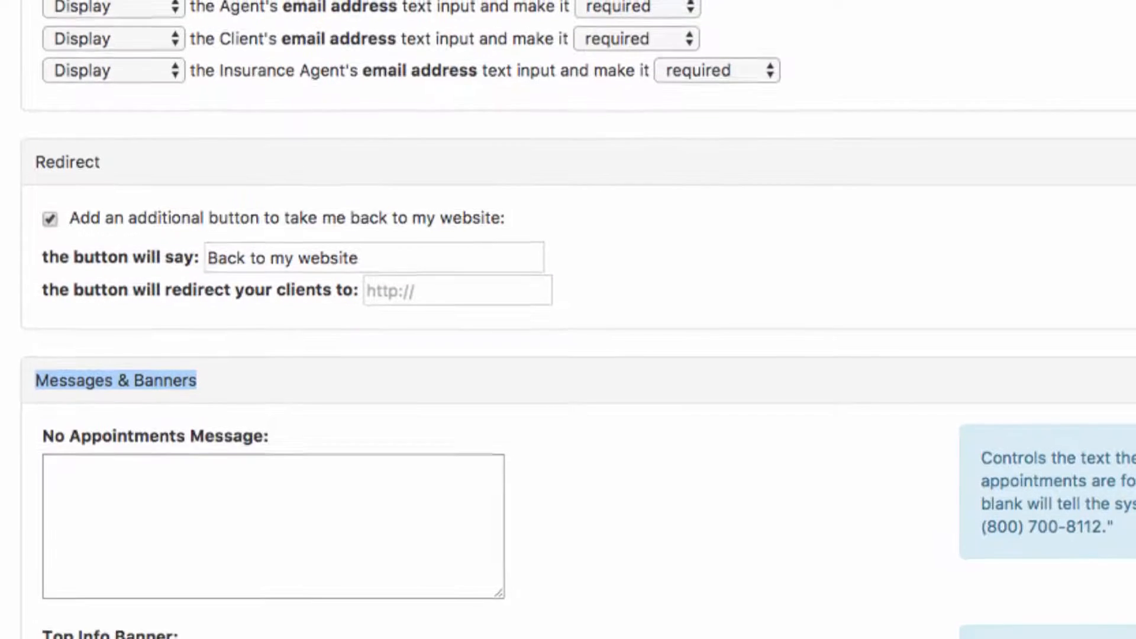
Check the No Appointments Message and Top Info Banner texts under Messages & Banners and save the general settings.
left_click_drag(42, 438, 269, 438)
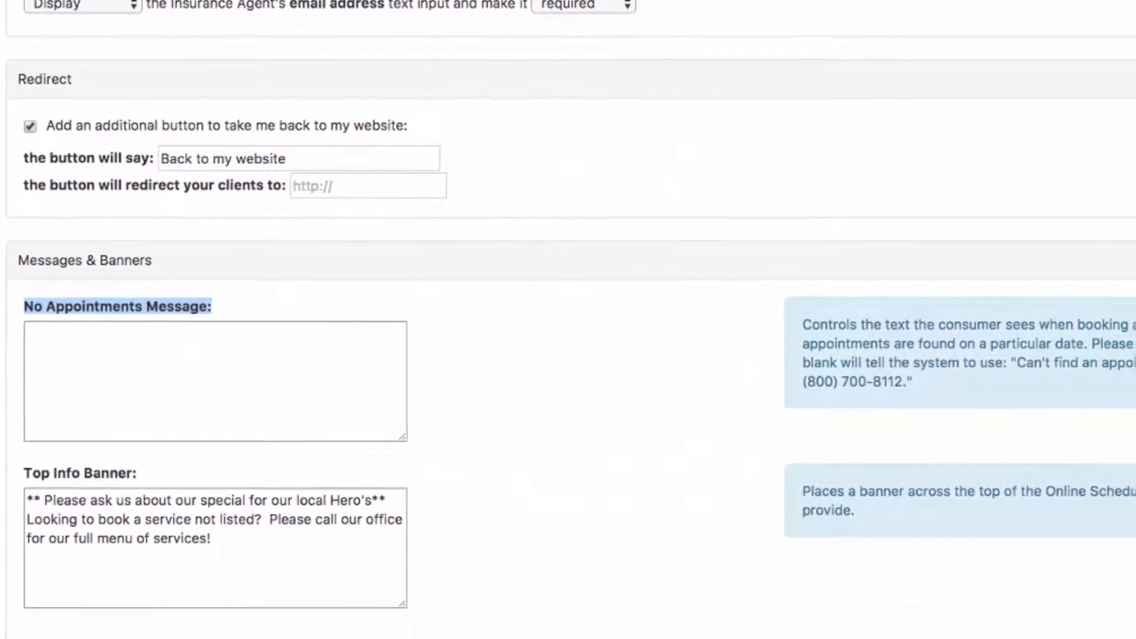
left_click_drag(1039, 382, 939, 401)
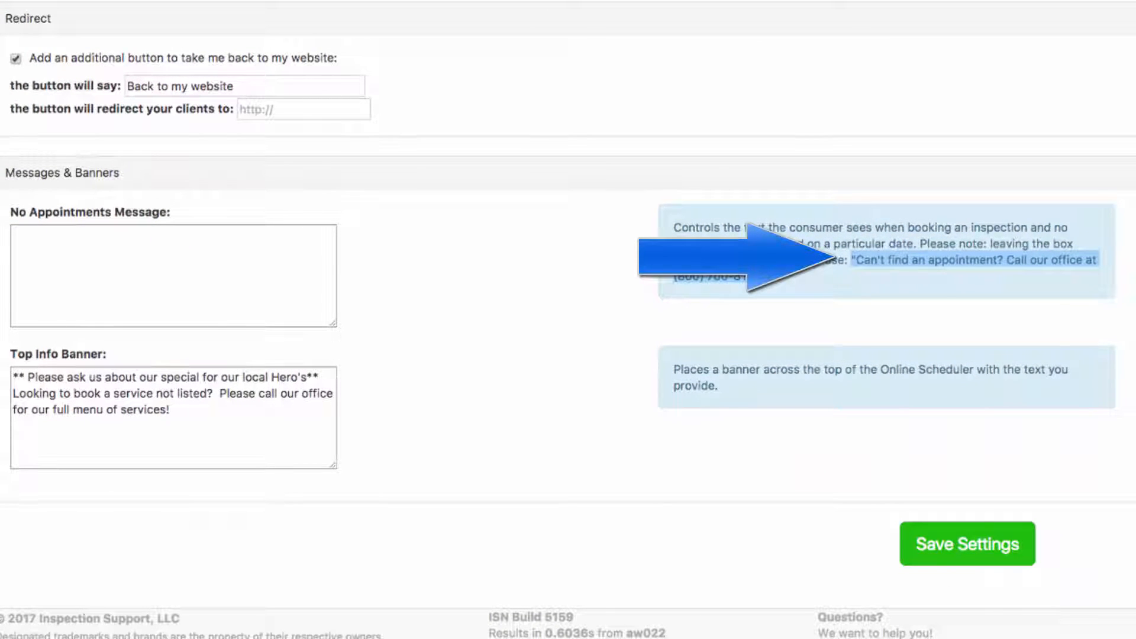
left_click_drag(107, 355, 10, 354)
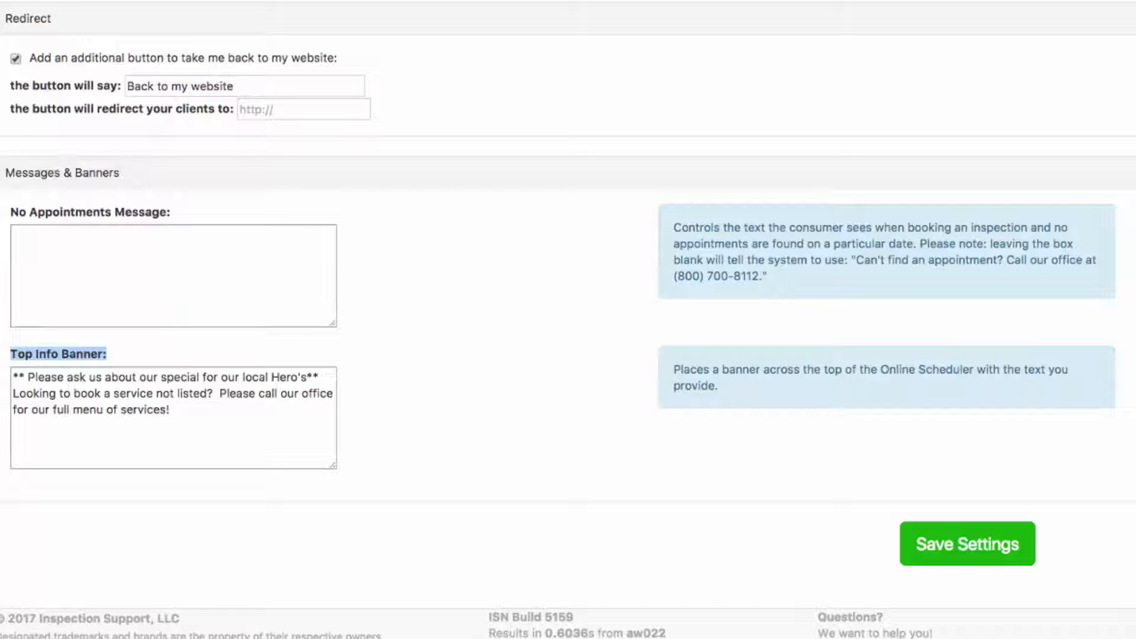
left_click_drag(19, 377, 170, 411)
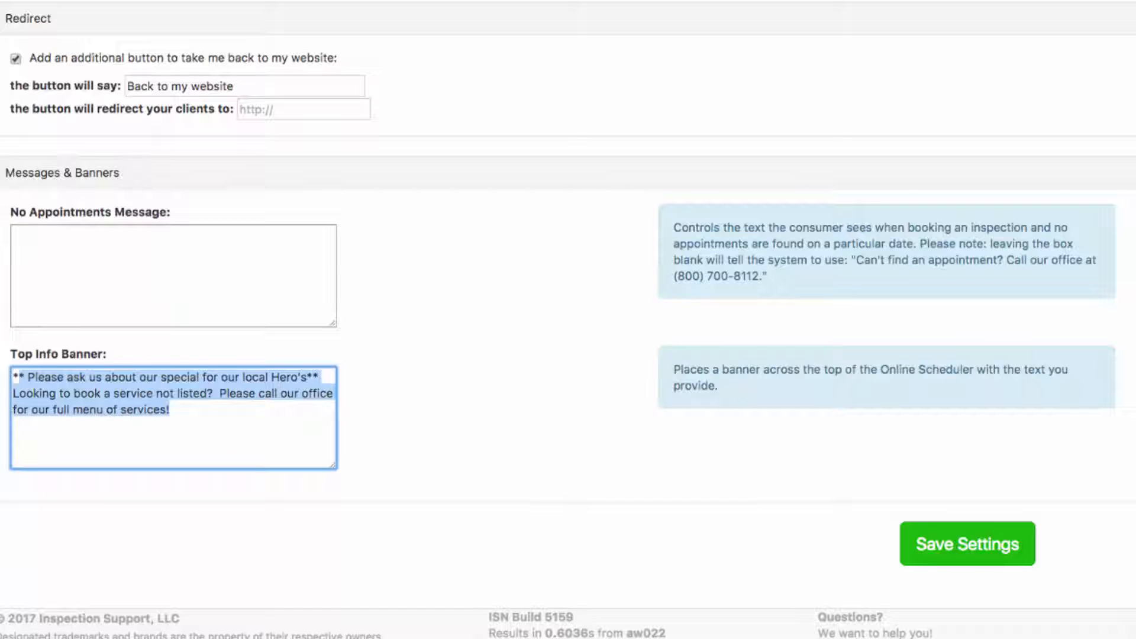
left_click(450, 419)
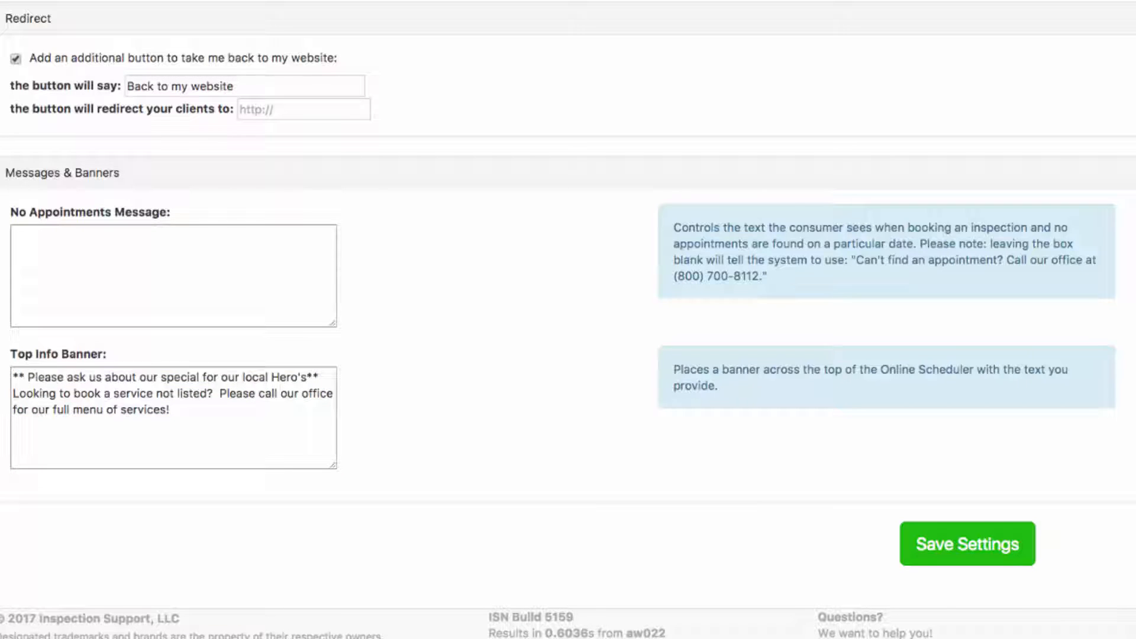
left_click(968, 543)
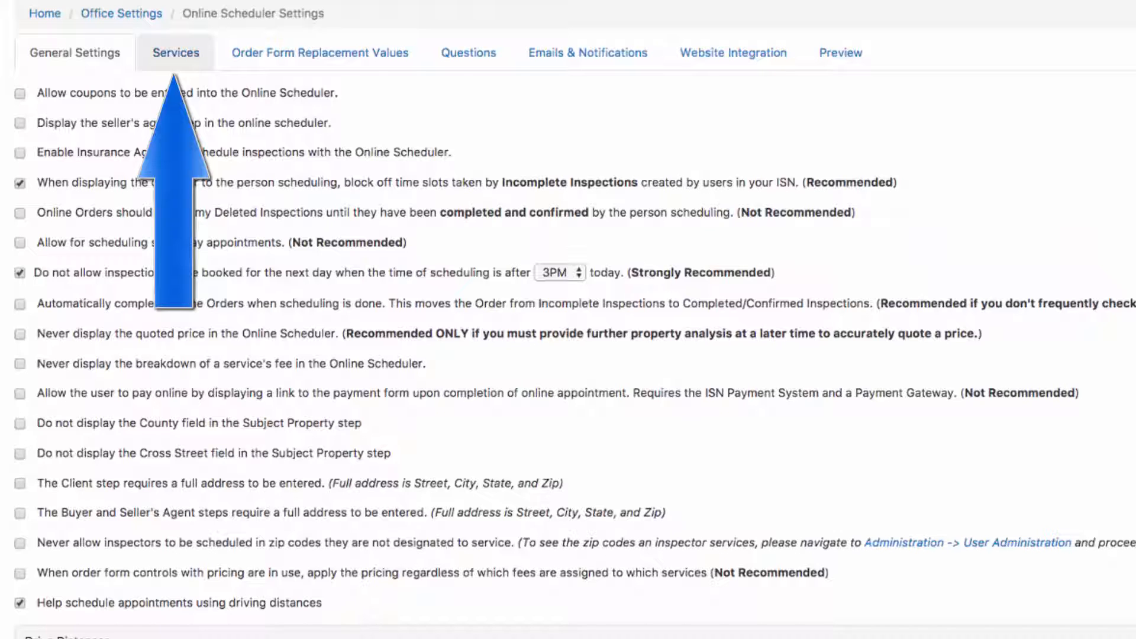
Review the private and public names, descriptions, inspection types and assigned inspectors of the Online Scheduler's services.
left_click(176, 52)
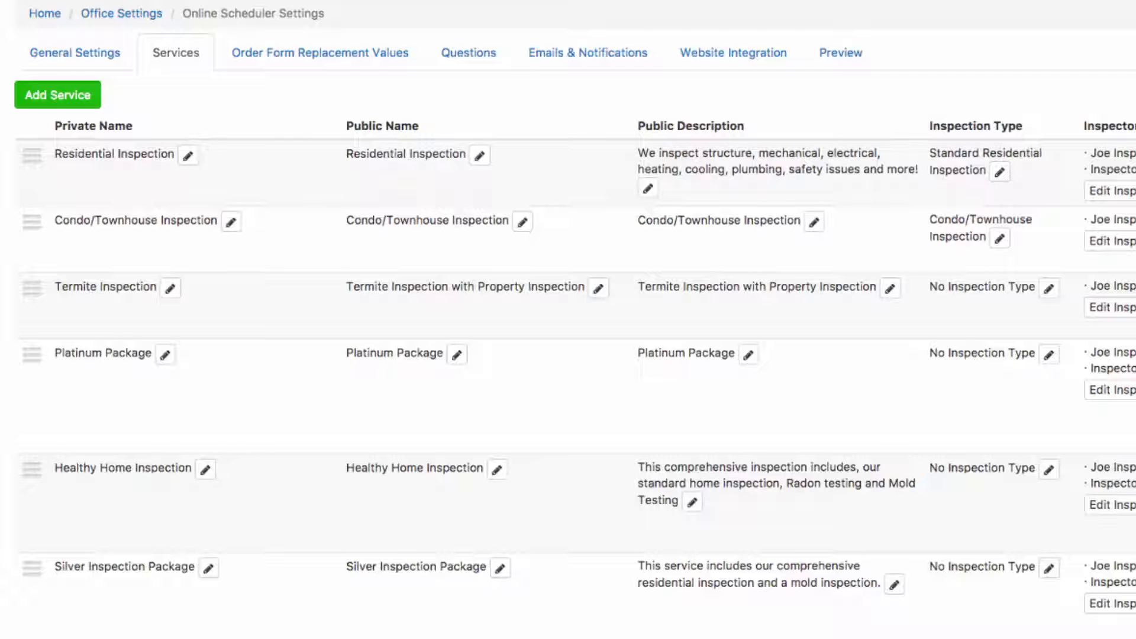
left_click_drag(55, 154, 168, 154)
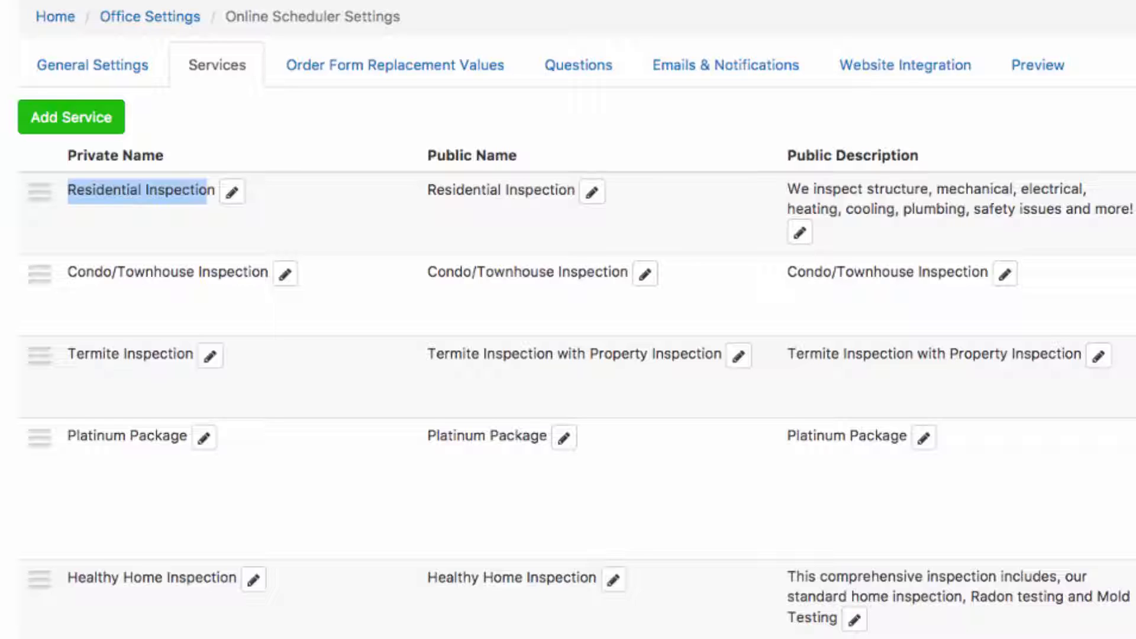
left_click_drag(66, 155, 164, 155)
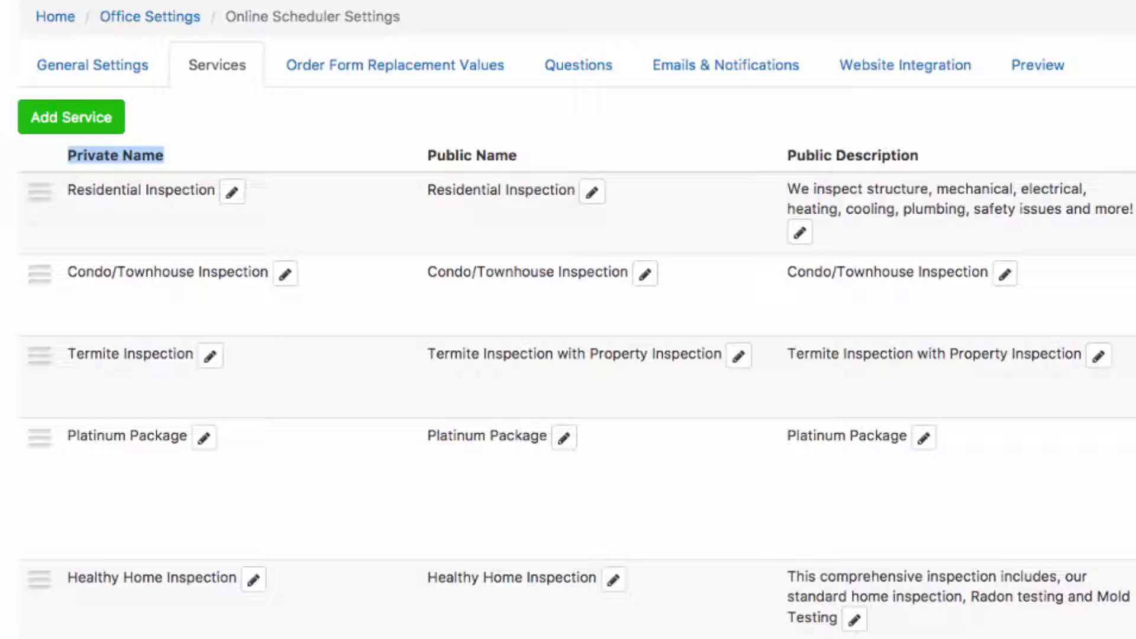
left_click_drag(427, 155, 518, 155)
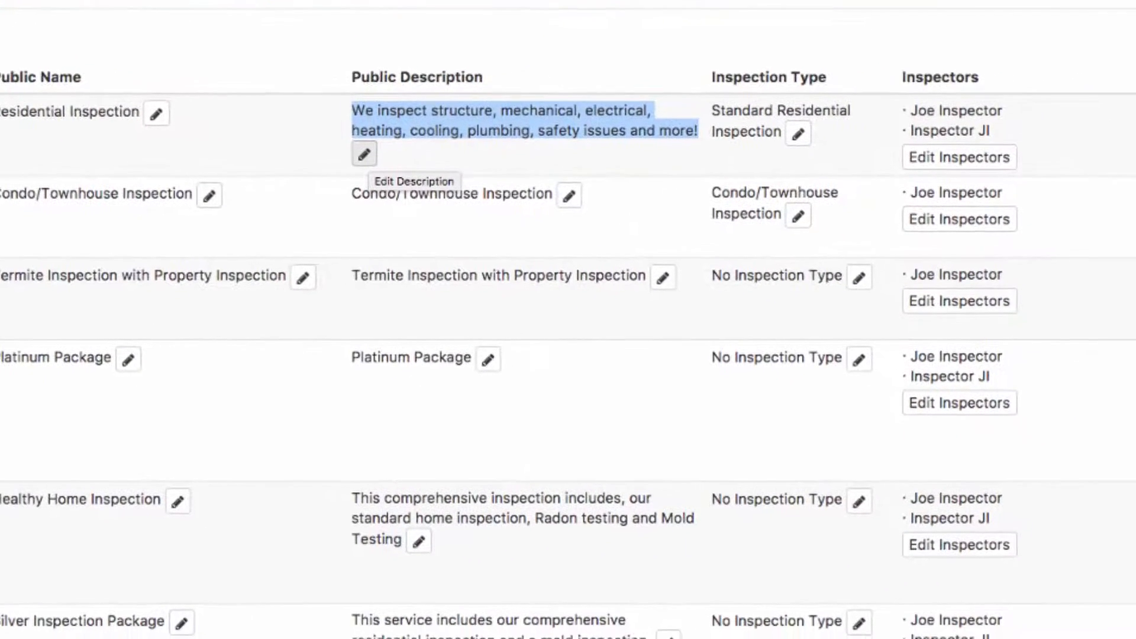
left_click_drag(566, 51, 682, 51)
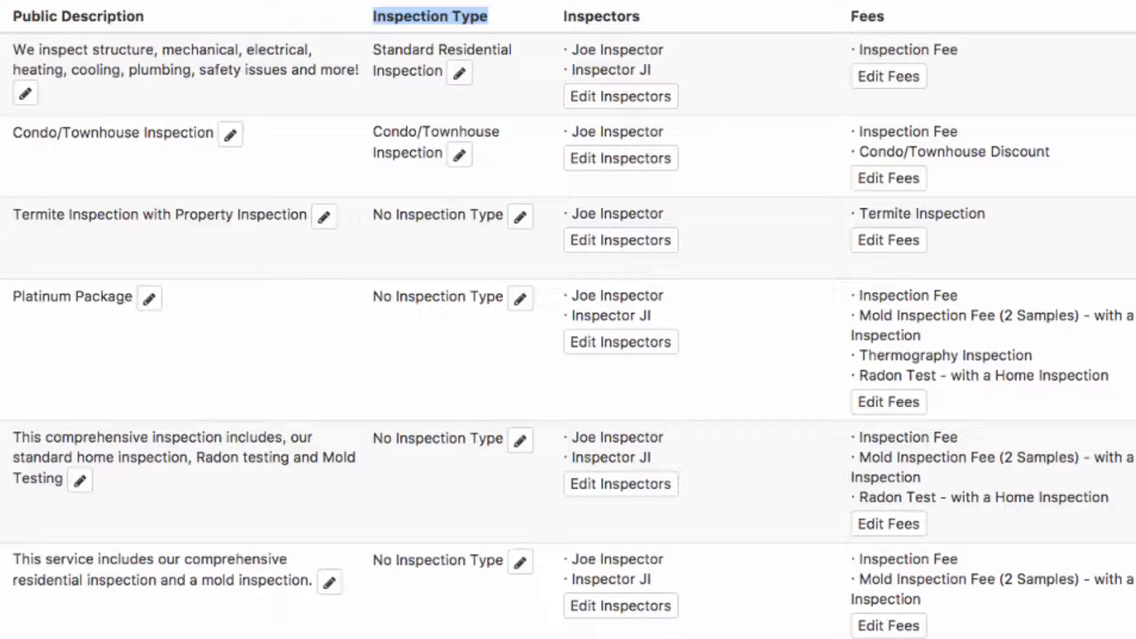
left_click_drag(563, 16, 640, 17)
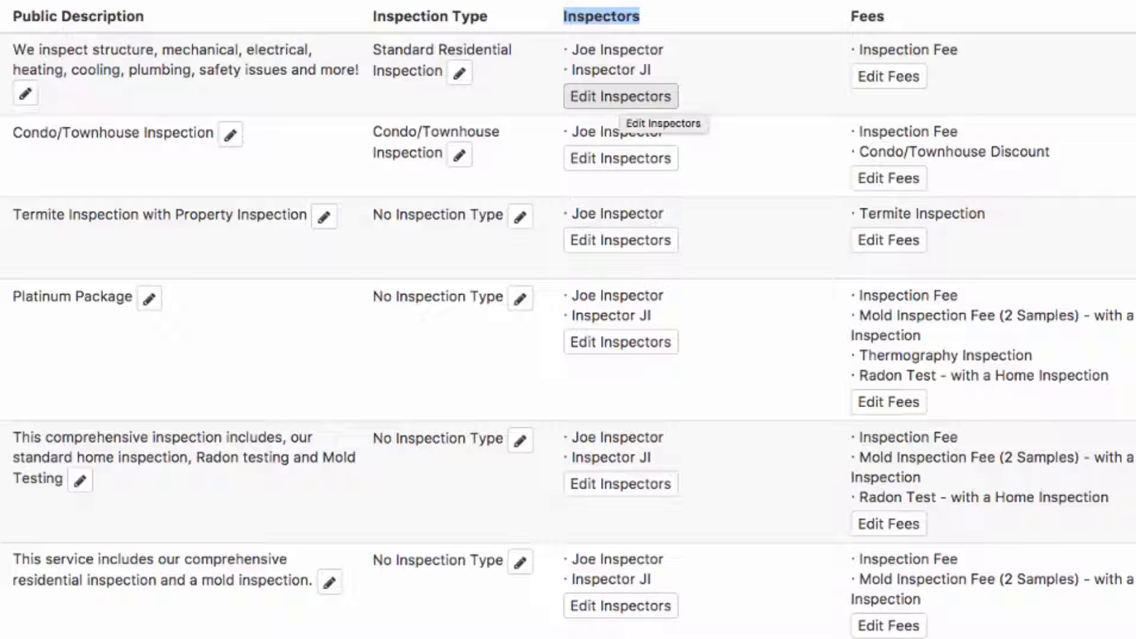
Review the fees and agreements assigned to the Residential Inspection and Condo/Townhouse Inspection services.
double_click(867, 16)
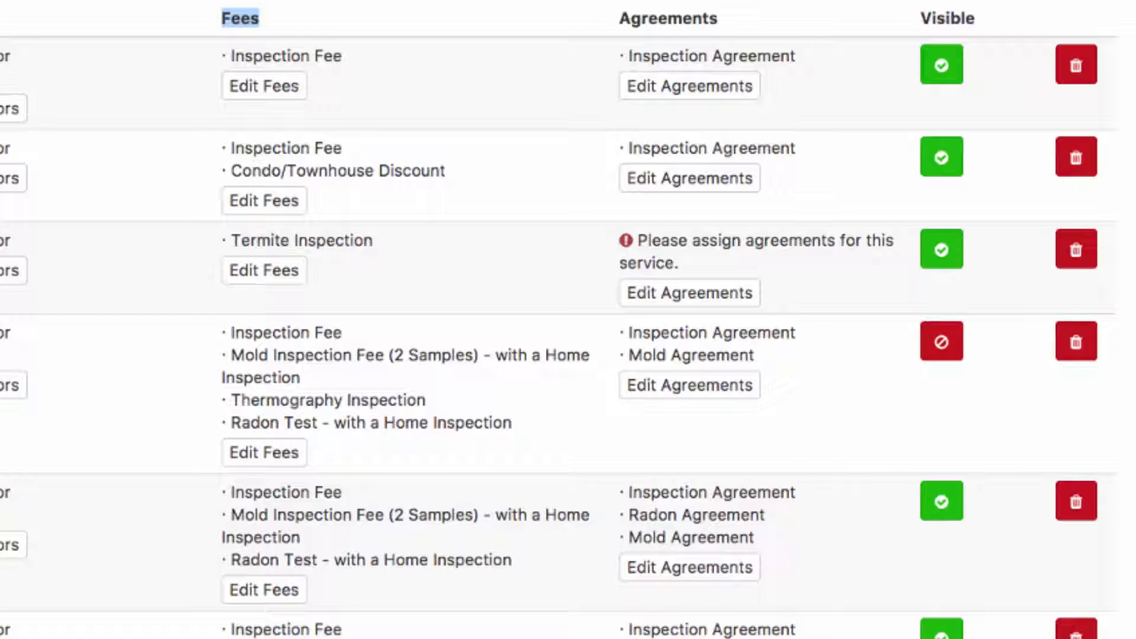
left_click(241, 19)
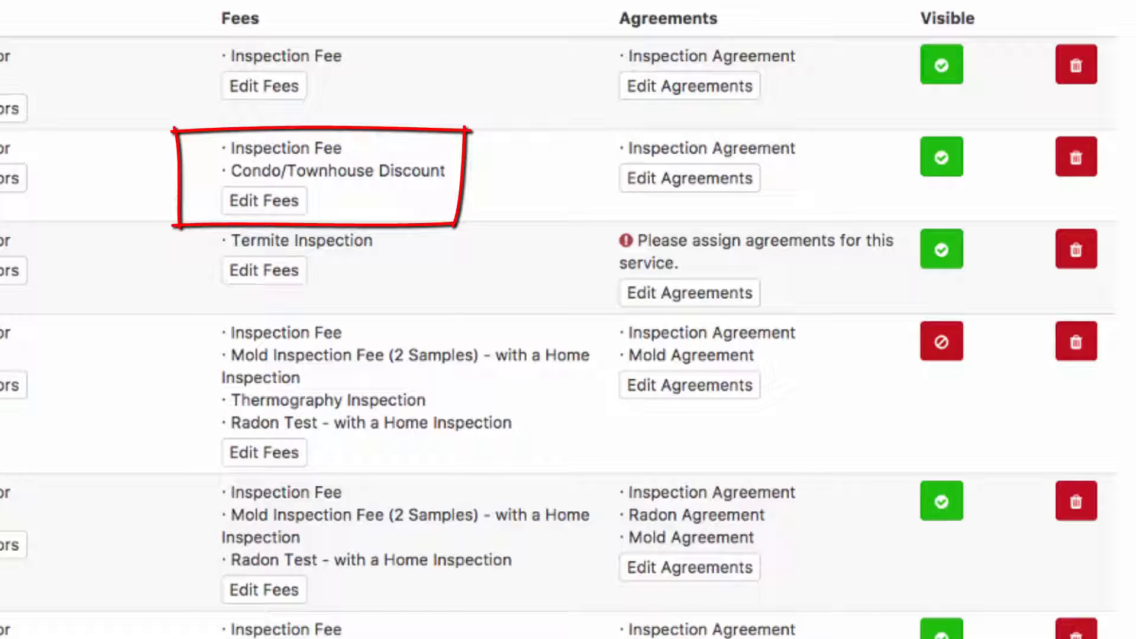
left_click_drag(221, 148, 342, 148)
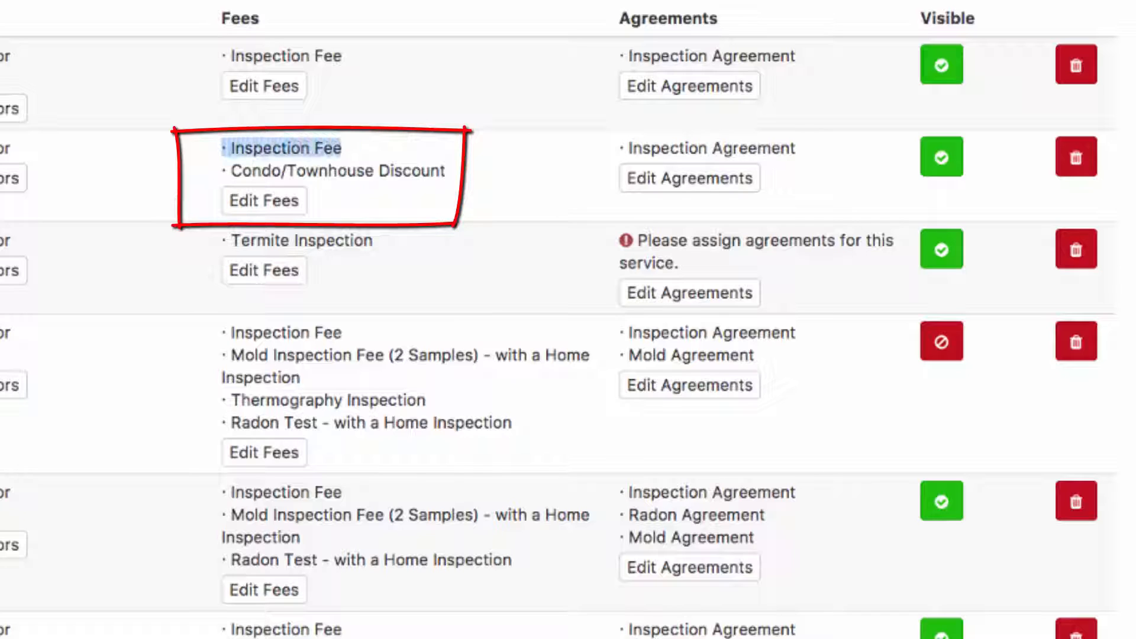
left_click_drag(221, 170, 445, 170)
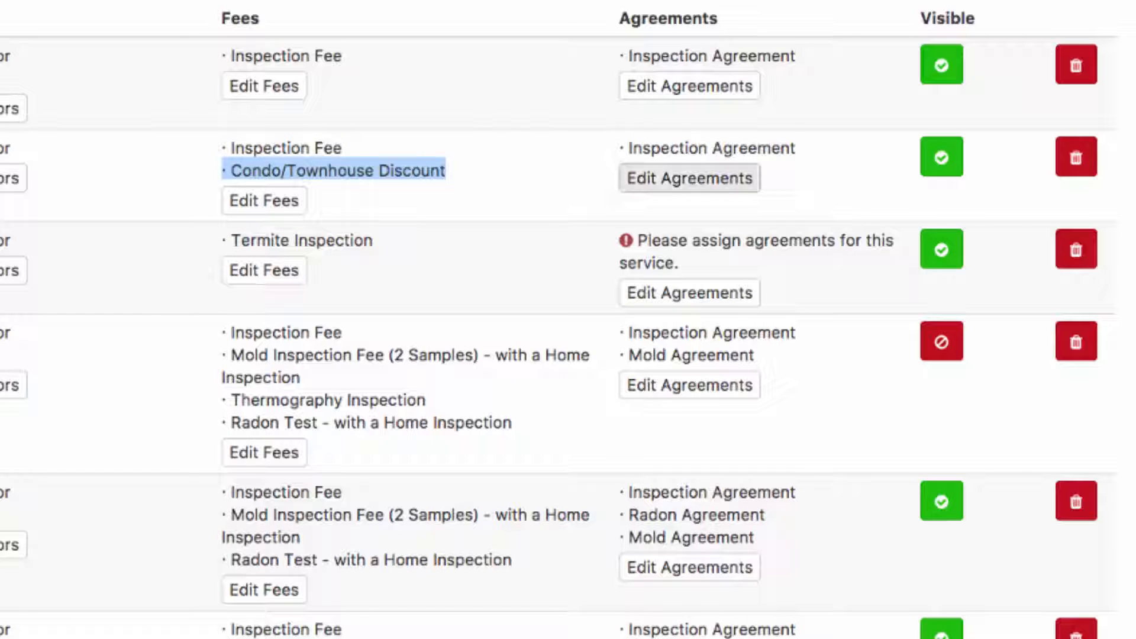
left_click_drag(625, 55, 795, 56)
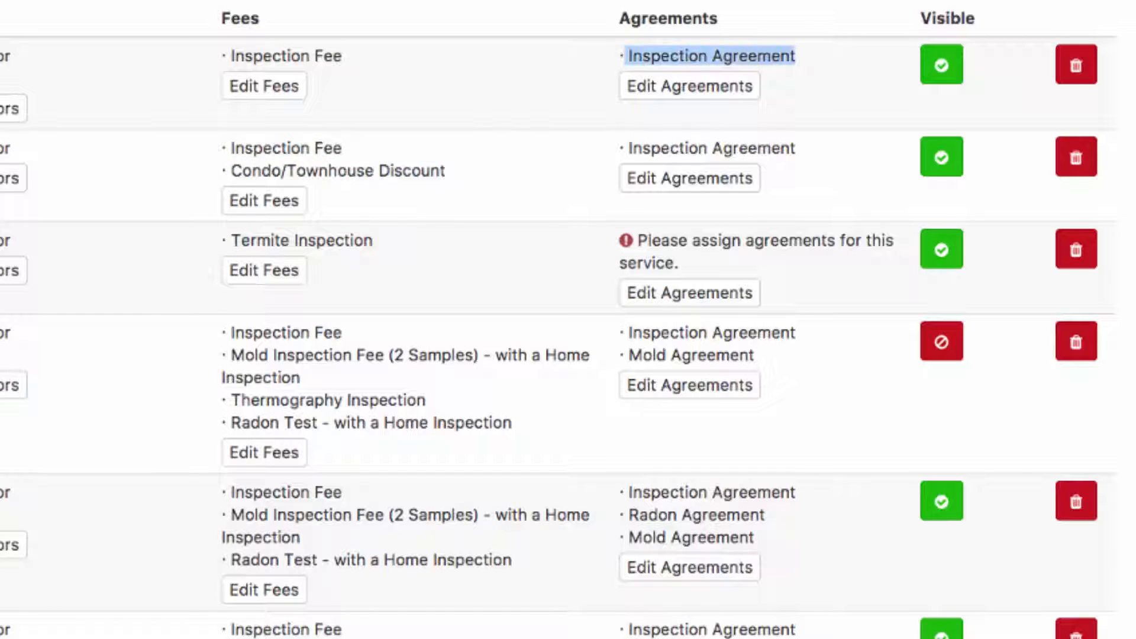
left_click_drag(620, 148, 796, 148)
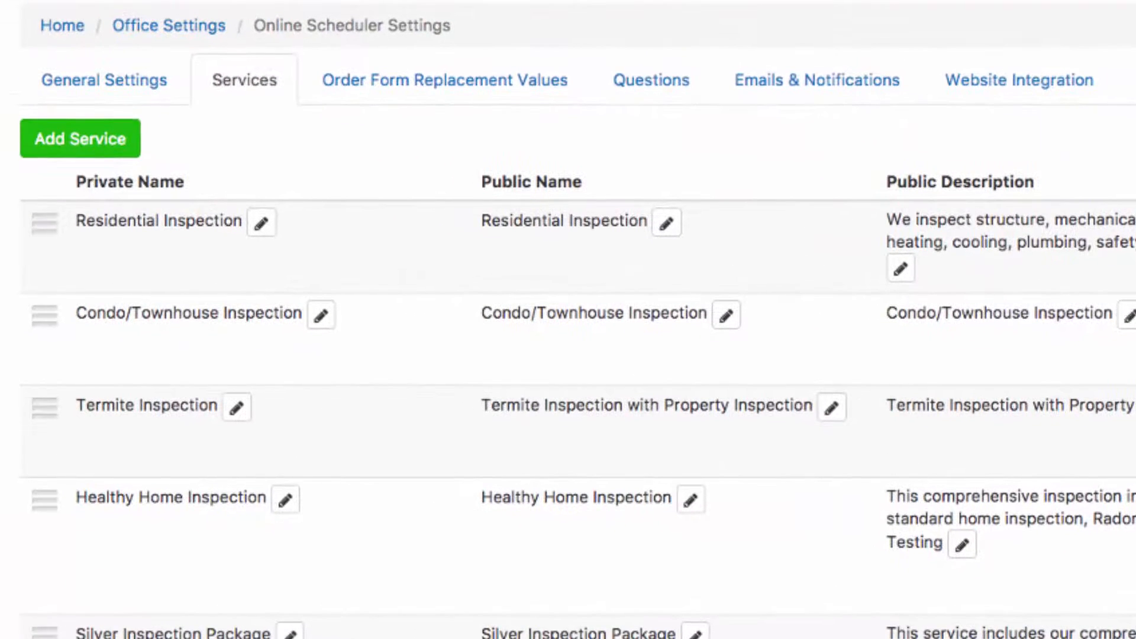
Start a new service with Platinum Package as both its private name and its public name.
left_click(81, 138)
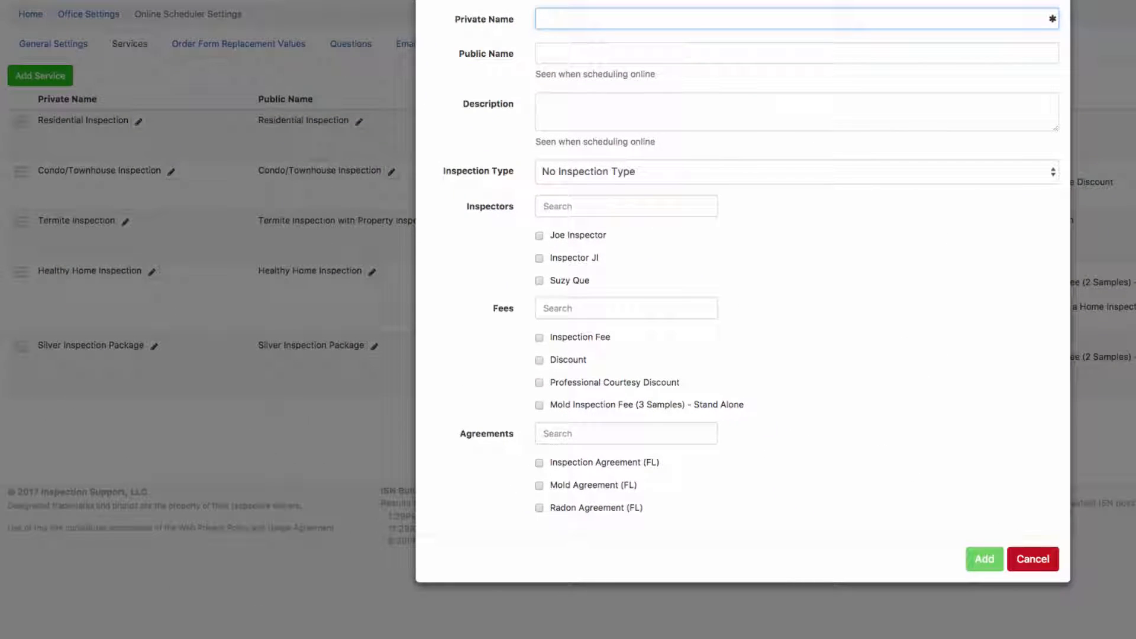
type("P")
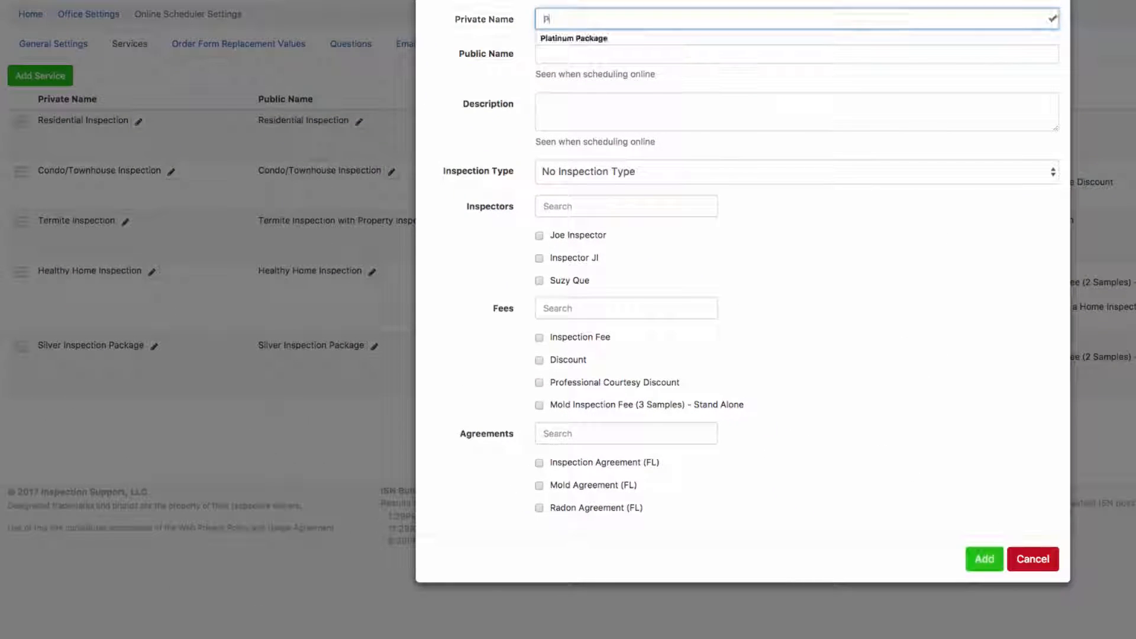
key("Down")
key("Return")
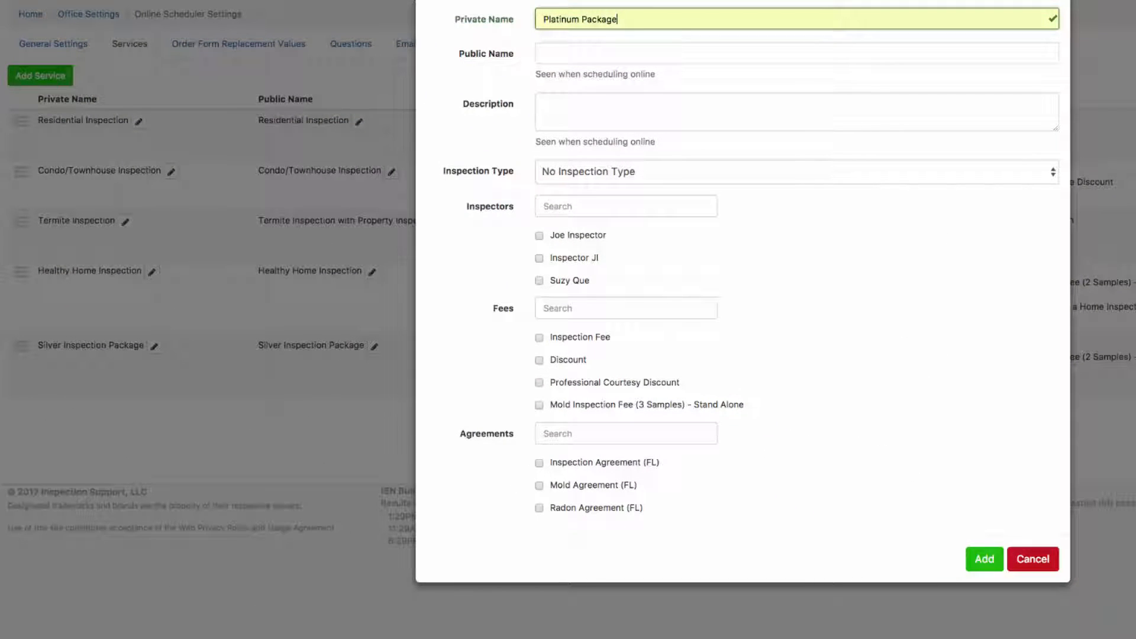
key("Tab")
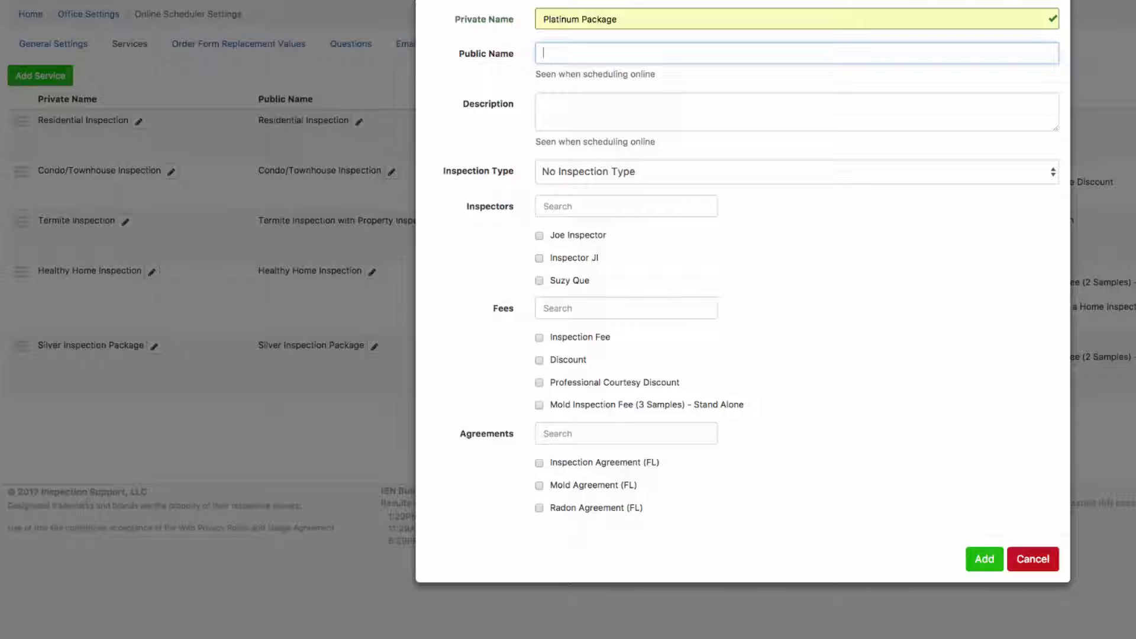
type("Plati")
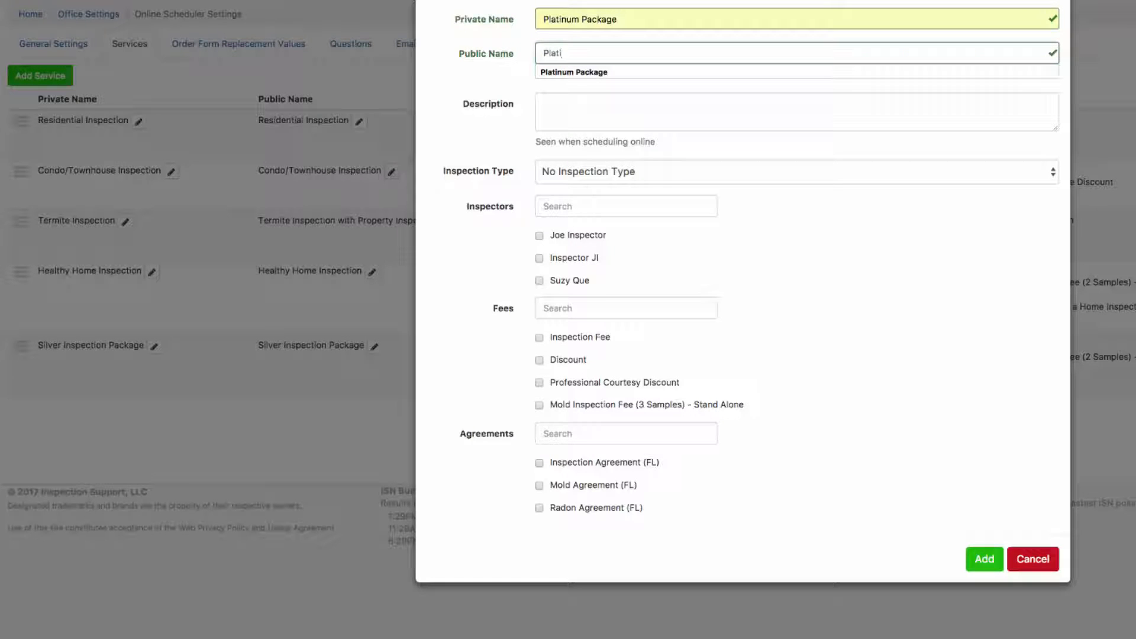
type("num Package")
key("Tab")
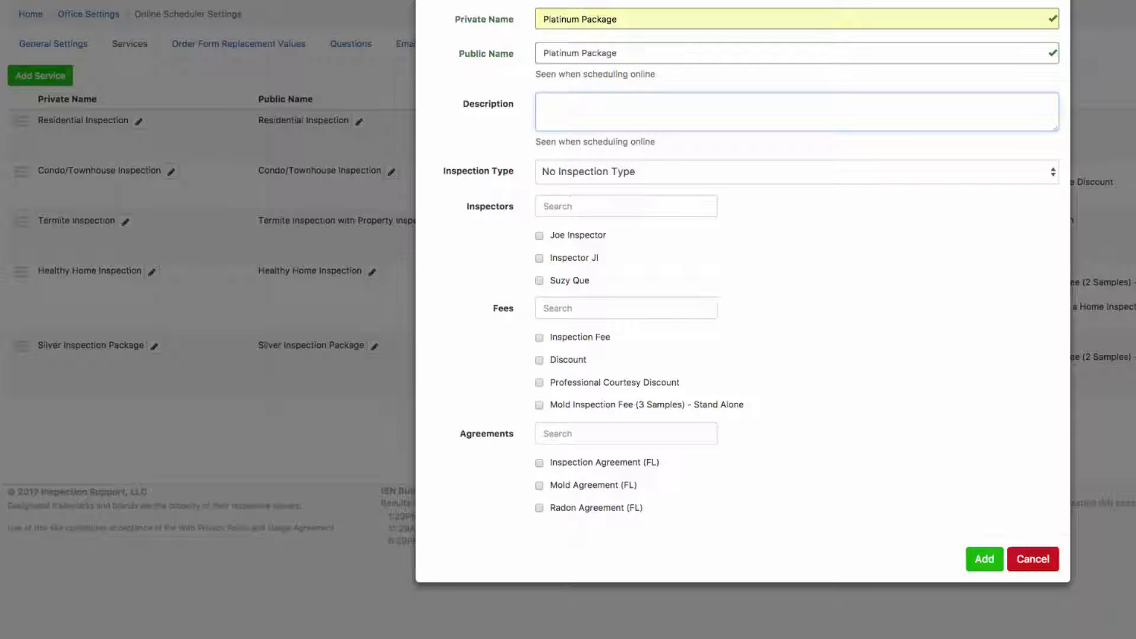
Describe the service as "This comprehensive inspection includes, our standard home inspection, Radon testing and Mold Testing, and Thermography" and assign the first two listed inspectors.
type("This comprehensive inspection includes, our standard home inspection, Radon testing and Mold Testing")
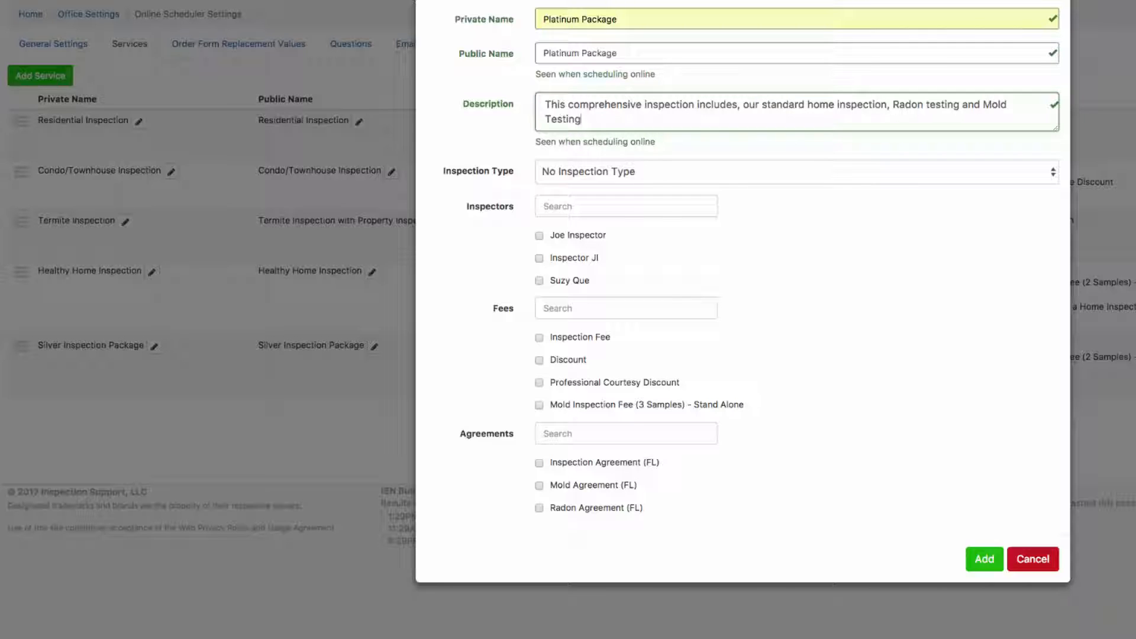
type(", and Thermography")
double_click(466, 171)
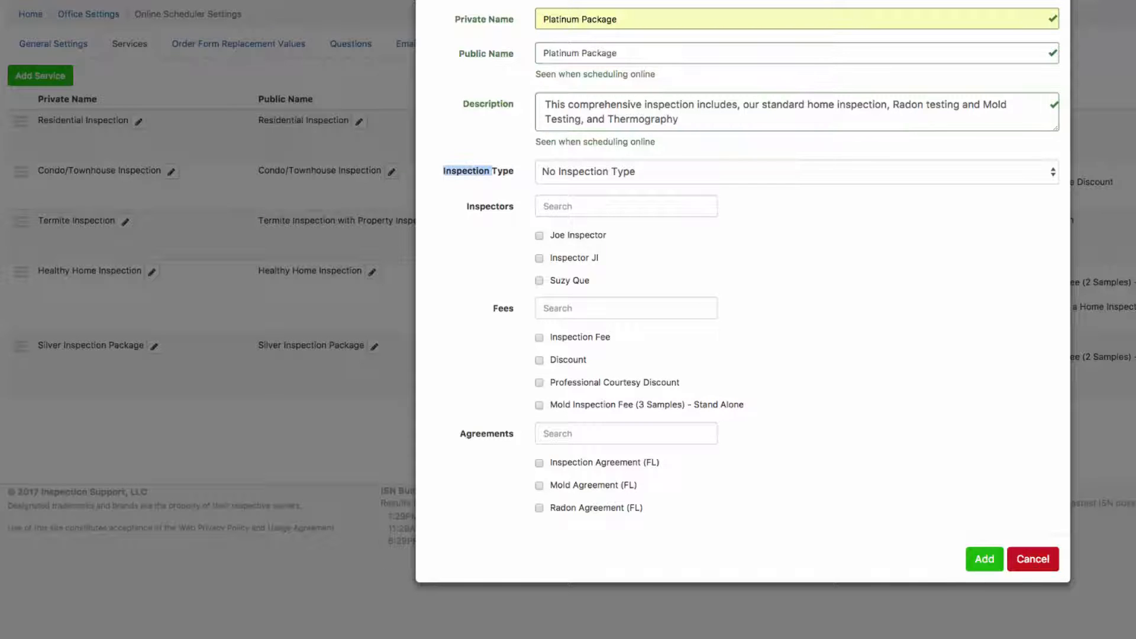
left_click_drag(492, 171, 515, 171)
left_click_drag(466, 207, 515, 206)
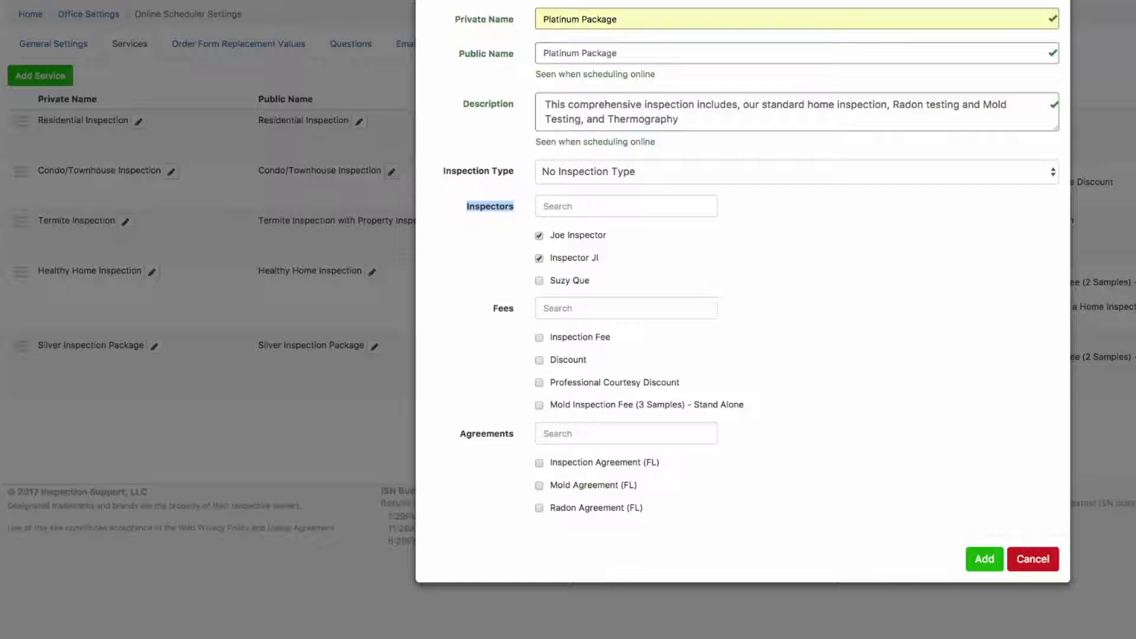
Assign the fees Inspection Fee, Mold Inspection Fee (2 Samples) - with a Home Inspection, Thermography Inspection and Radon Test - with a Home Inspection.
left_click_drag(493, 309, 514, 309)
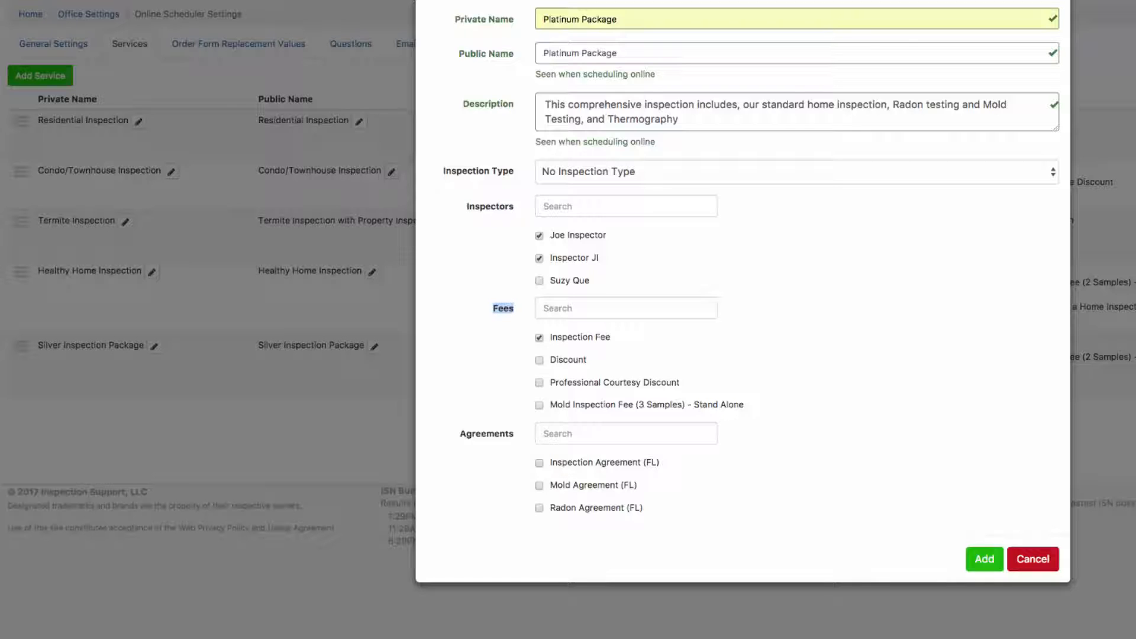
scroll(616, 361, "down", 3)
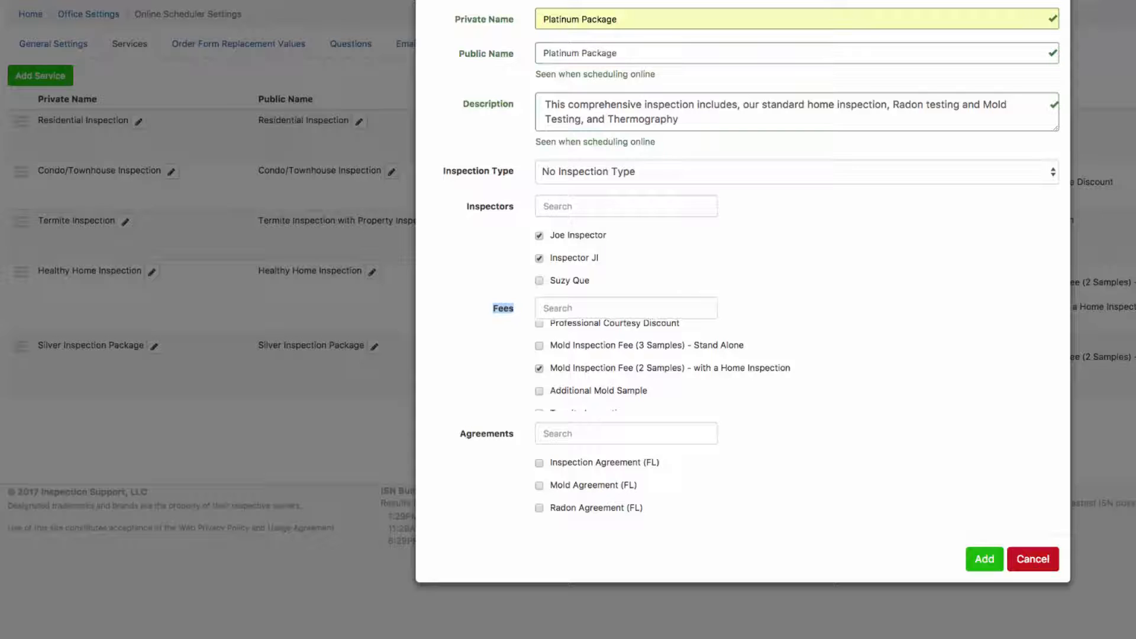
scroll(615, 361, "down", 3)
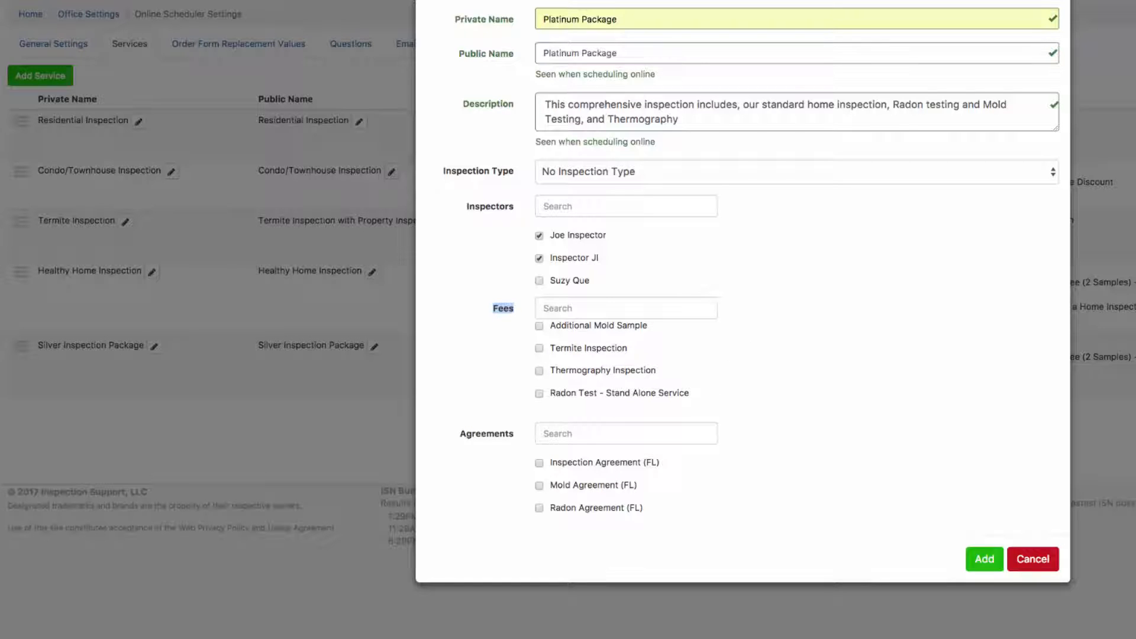
scroll(616, 360, "down", 3)
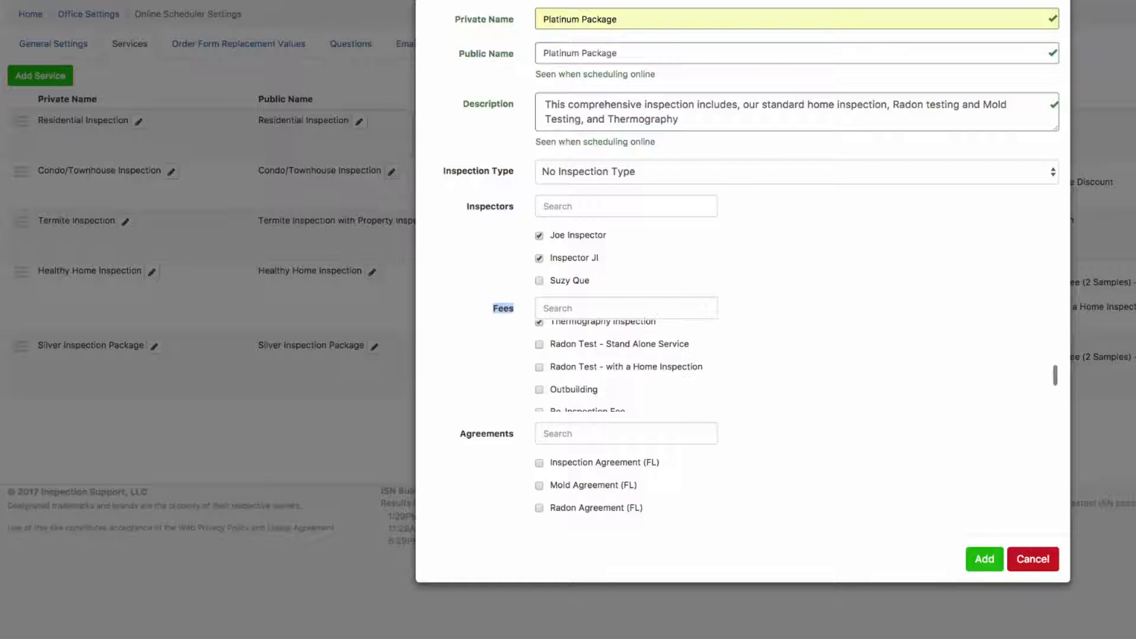
left_click(539, 368)
scroll(615, 366, "down", 5)
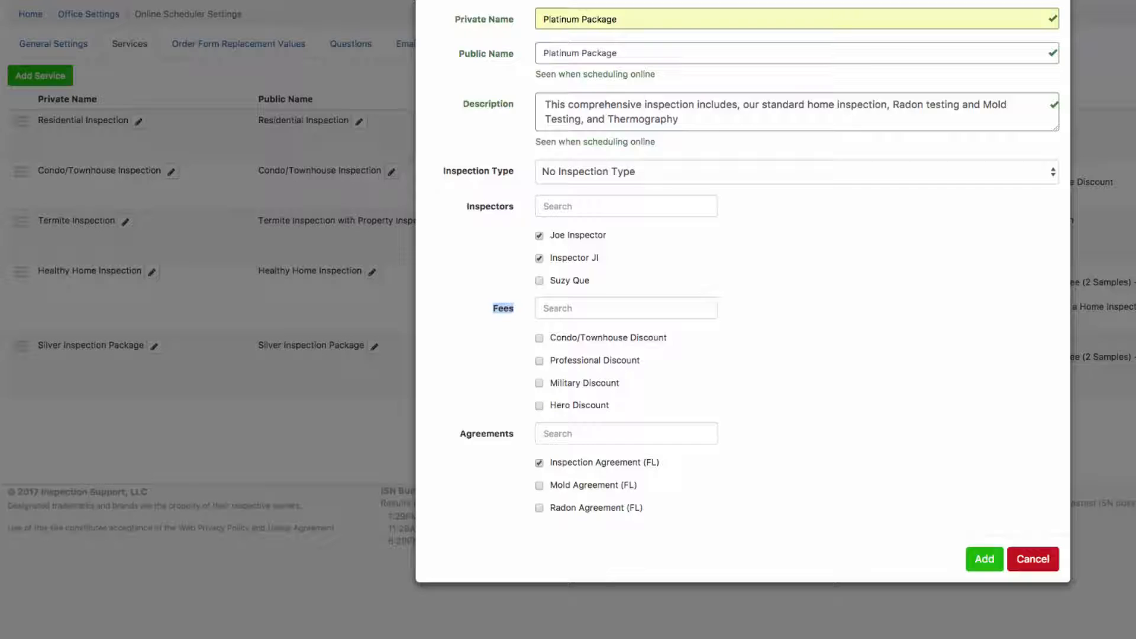
Attach the Inspection, Mold and Radon Agreements (FL) and add the Platinum Package to the services list.
left_click(539, 485)
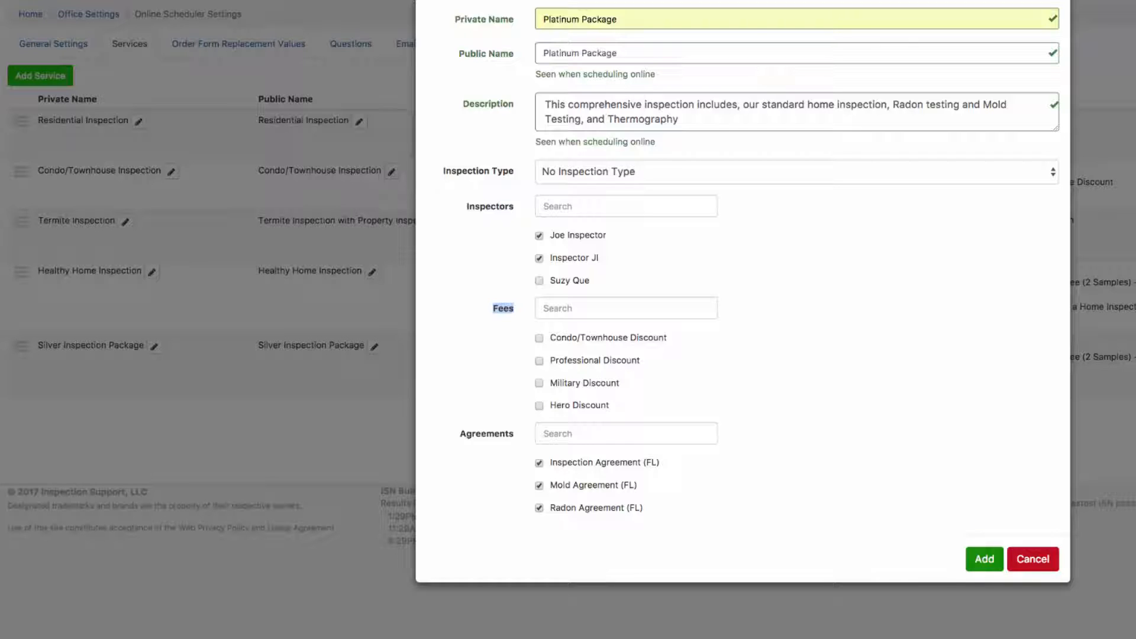
left_click(985, 559)
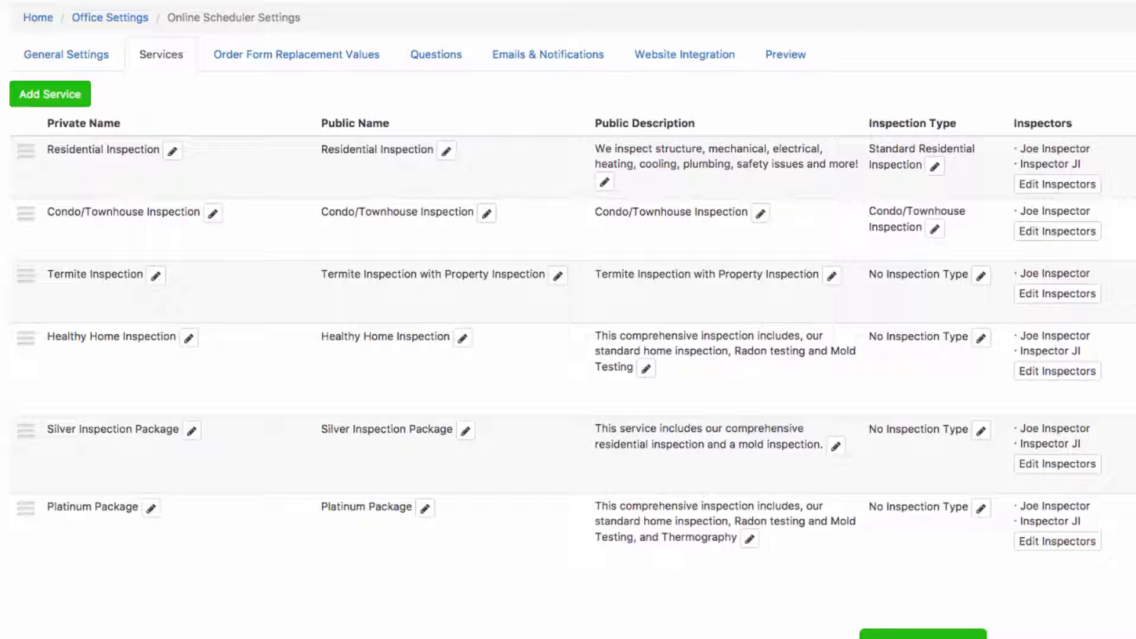
left_click_drag(48, 508, 140, 508)
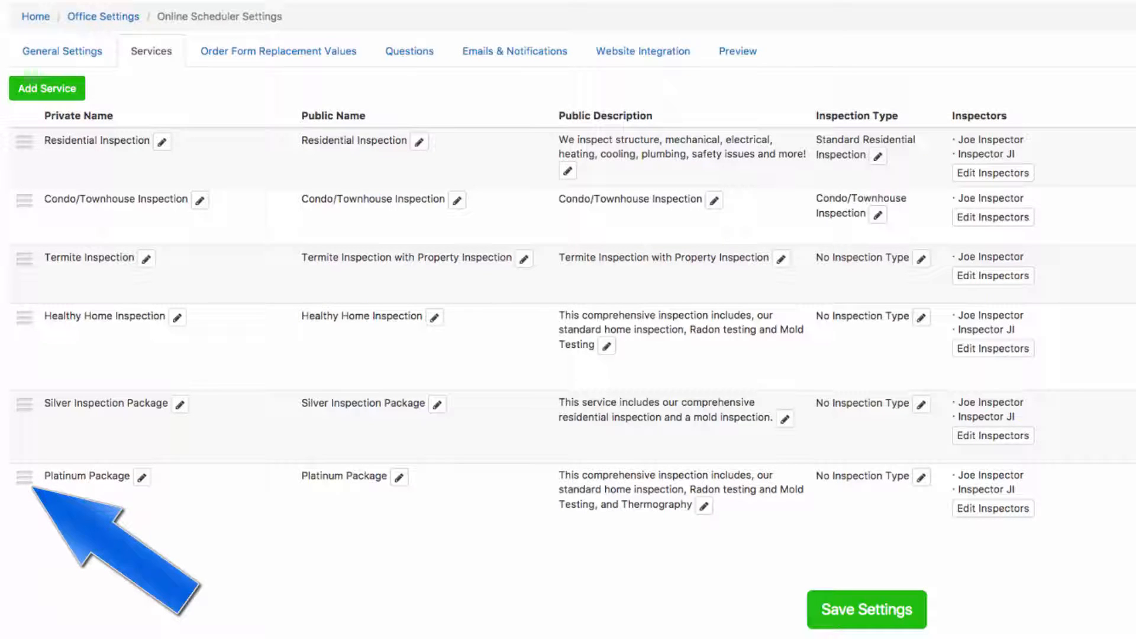
Move the Platinum Package directly below Residential Inspection in the services order and save the settings.
mouse_move(24, 477)
left_mouse_down()
mouse_move(28, 239)
mouse_move(16, 206)
left_mouse_up()
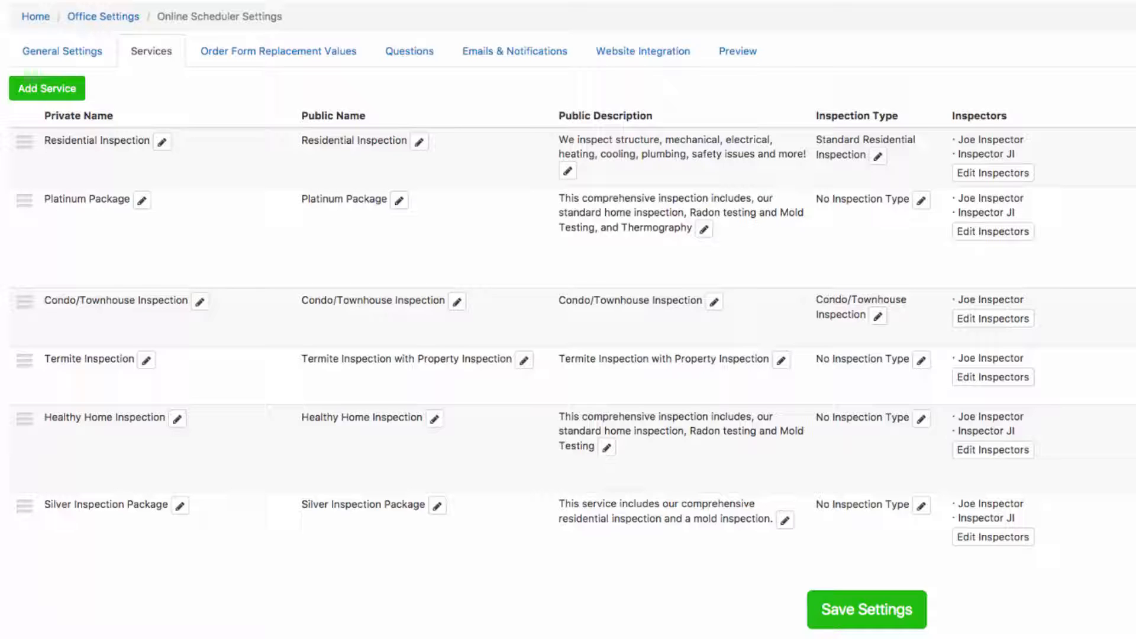
left_click(867, 609)
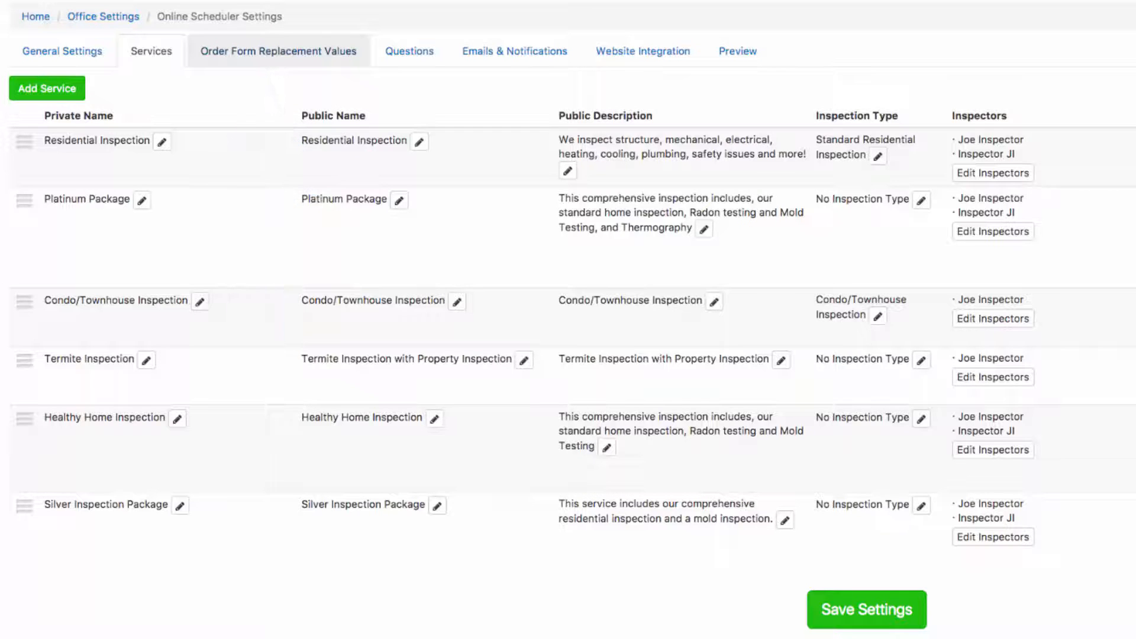
Examine the order form replacement values used in the required and not-required Property Information templates.
left_click(278, 51)
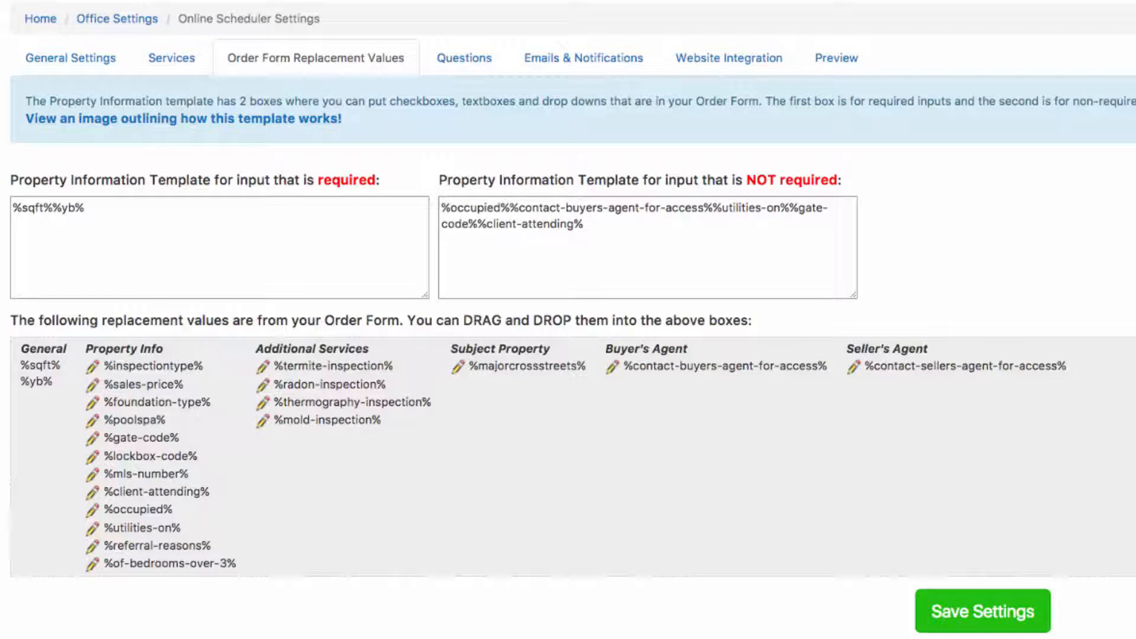
left_click_drag(24, 180, 385, 180)
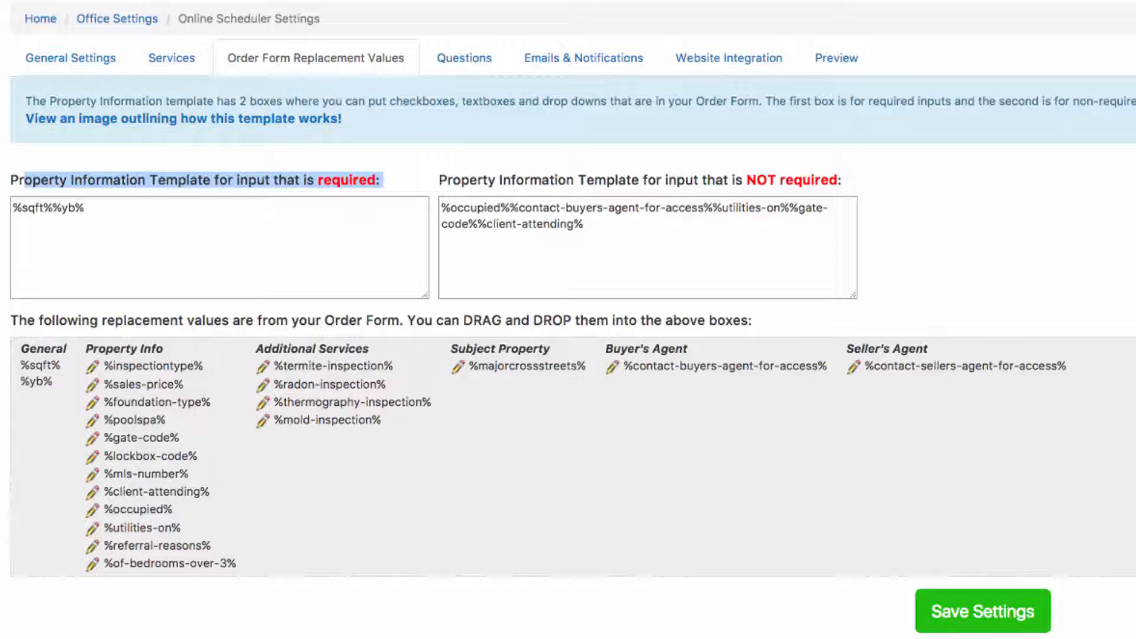
left_click_drag(53, 208, 12, 208)
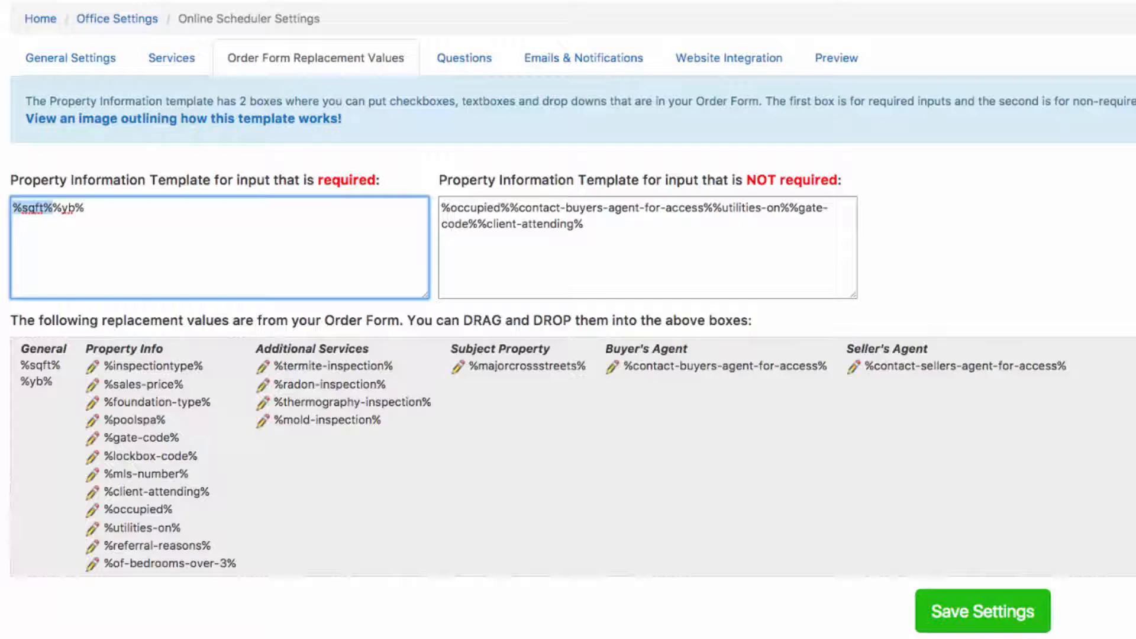
left_click_drag(84, 208, 61, 208)
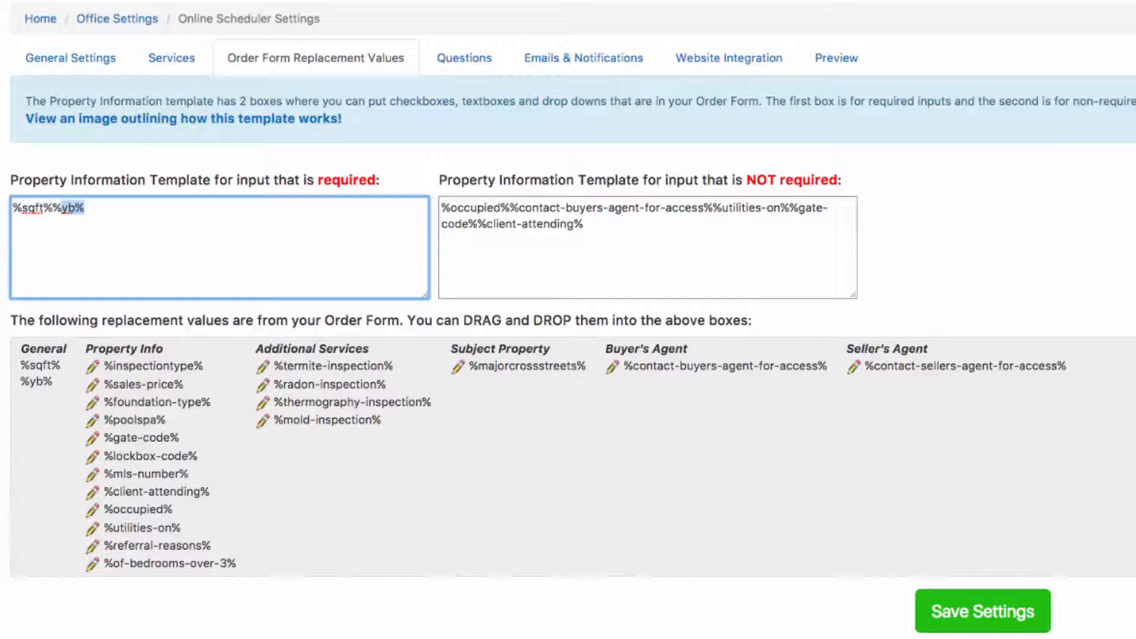
left_click_drag(318, 180, 846, 180)
left_click(459, 228)
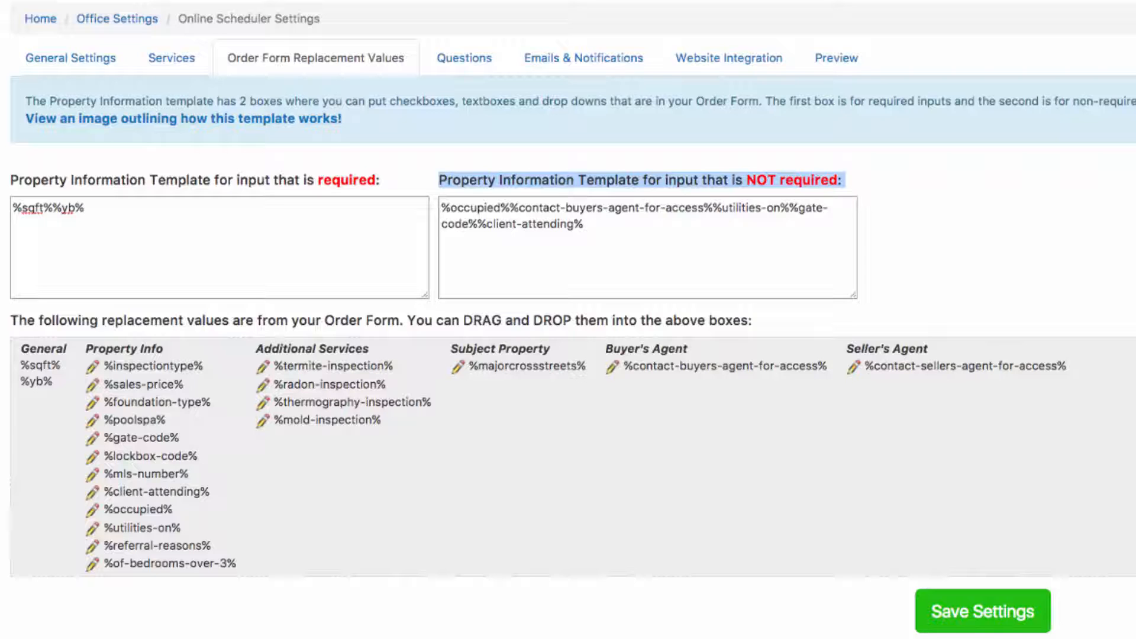
left_click(478, 224)
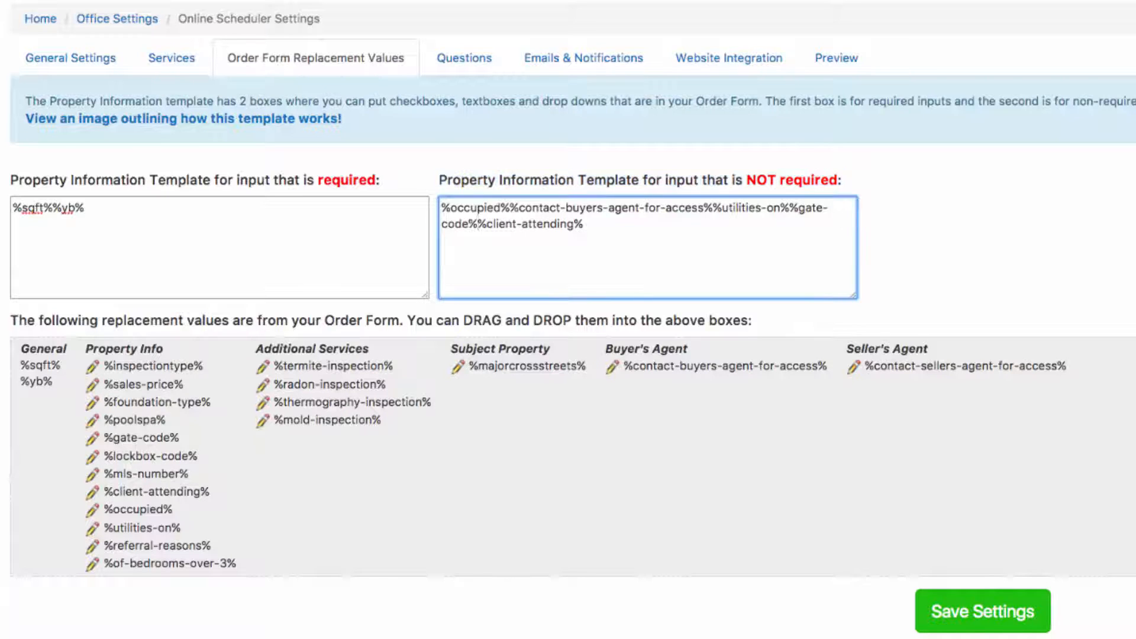
Replace the leading %occupied%% in the not-required Property Information template with the %gate-code% replacement value and save the settings.
left_click_drag(584, 224, 441, 207)
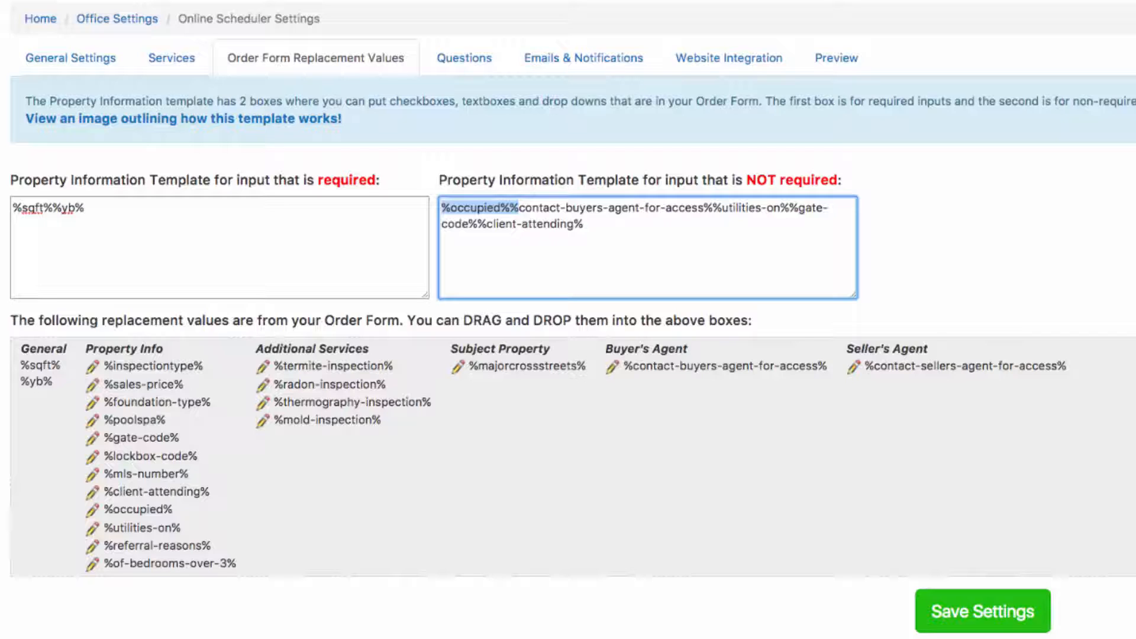
left_click(923, 250)
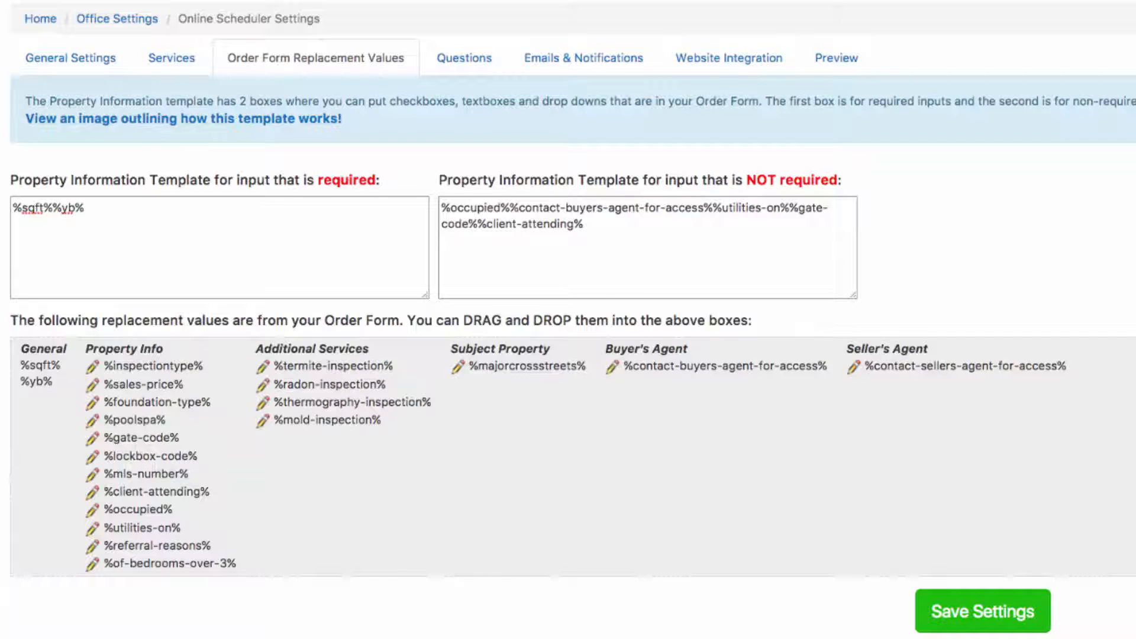
left_click_drag(142, 438, 633, 228)
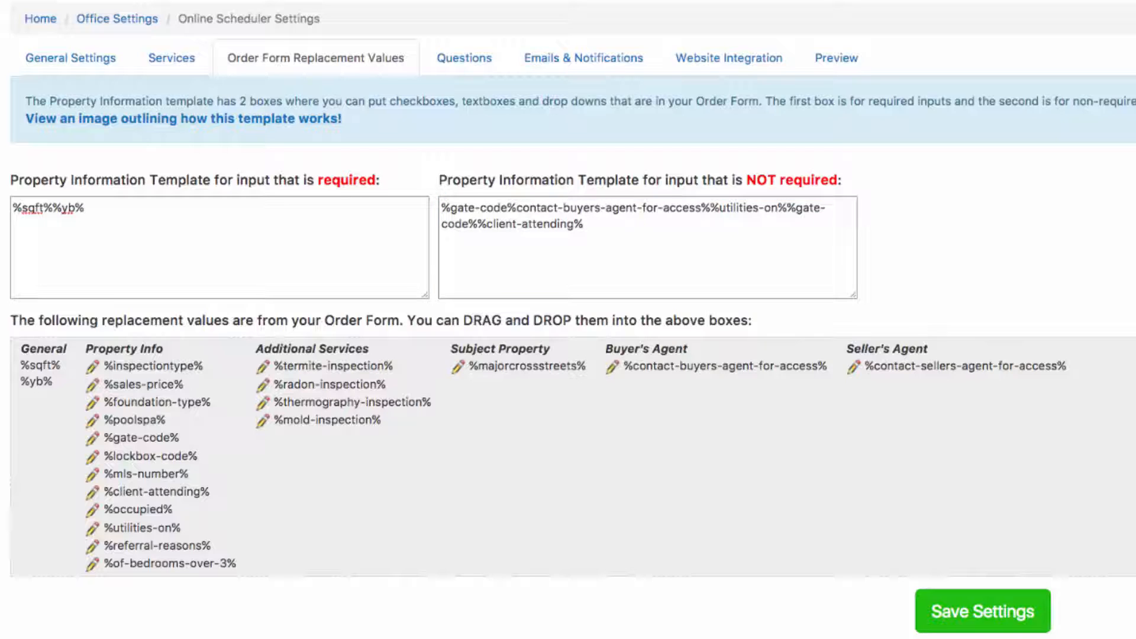
left_click(983, 611)
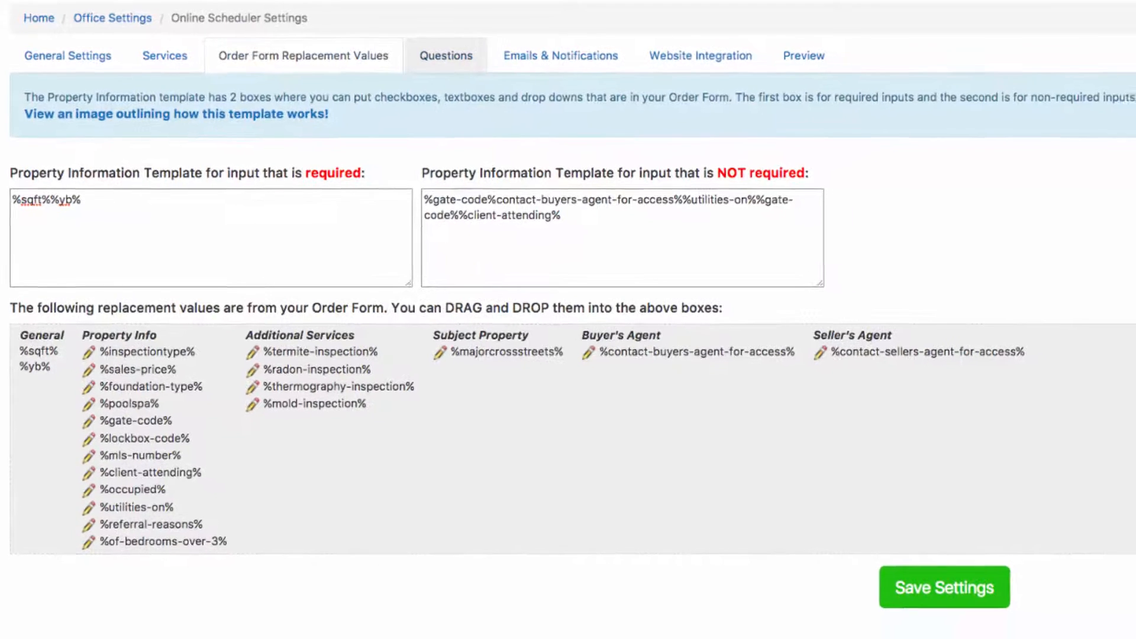
Examine the scheduler's custom questions about property vacancy and client attendance, including their answer types, applicable fees and services.
left_click(464, 58)
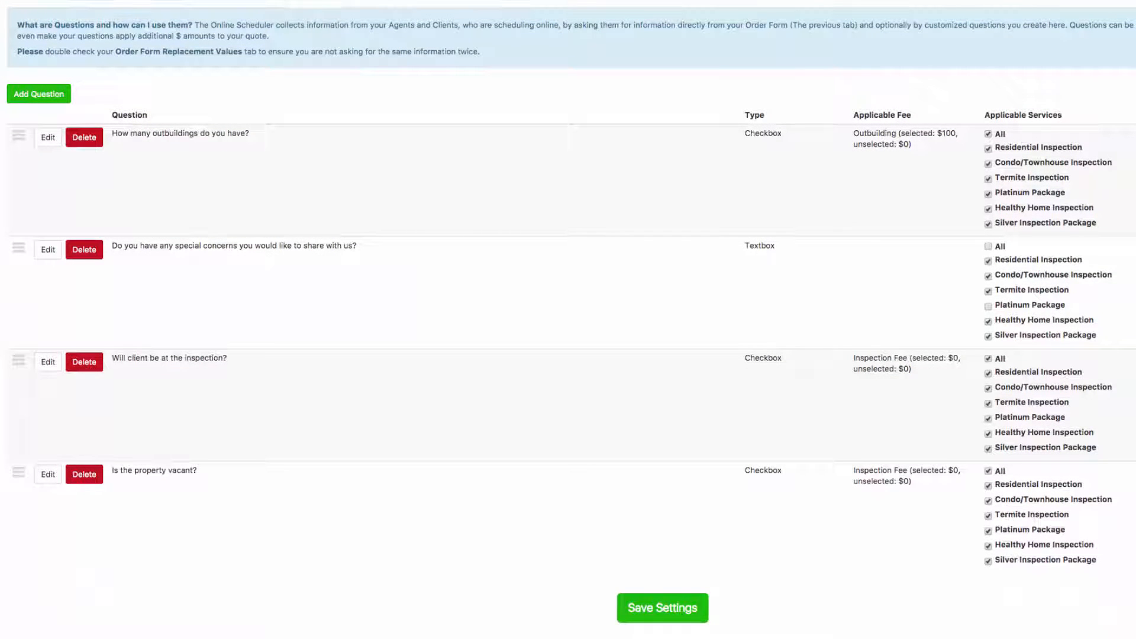
left_click_drag(113, 471, 197, 470)
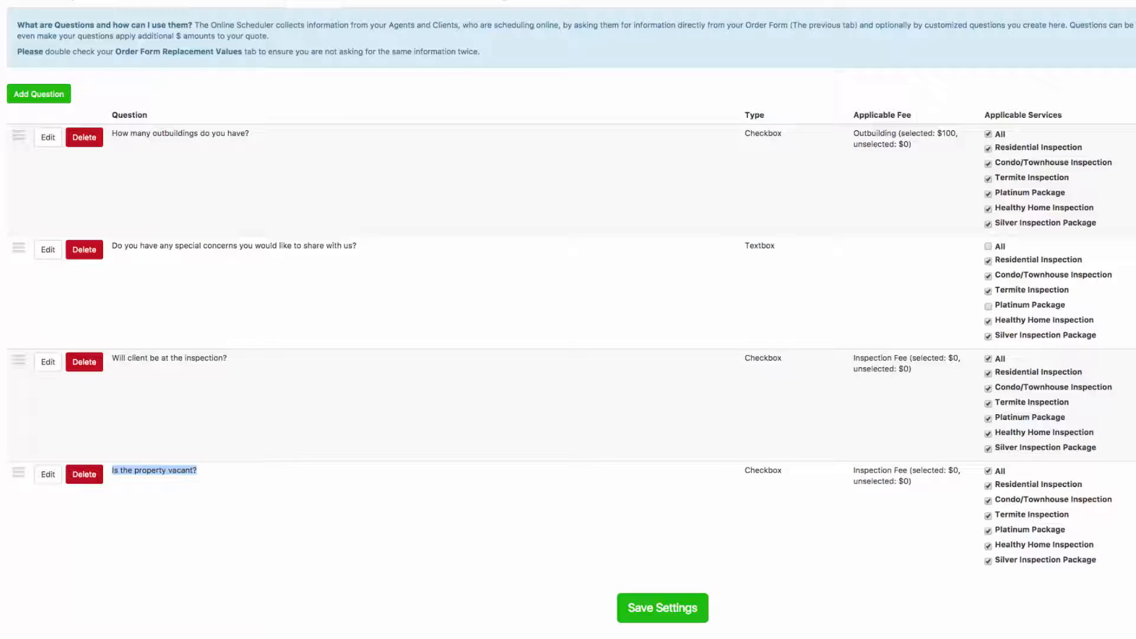
left_click_drag(112, 358, 227, 358)
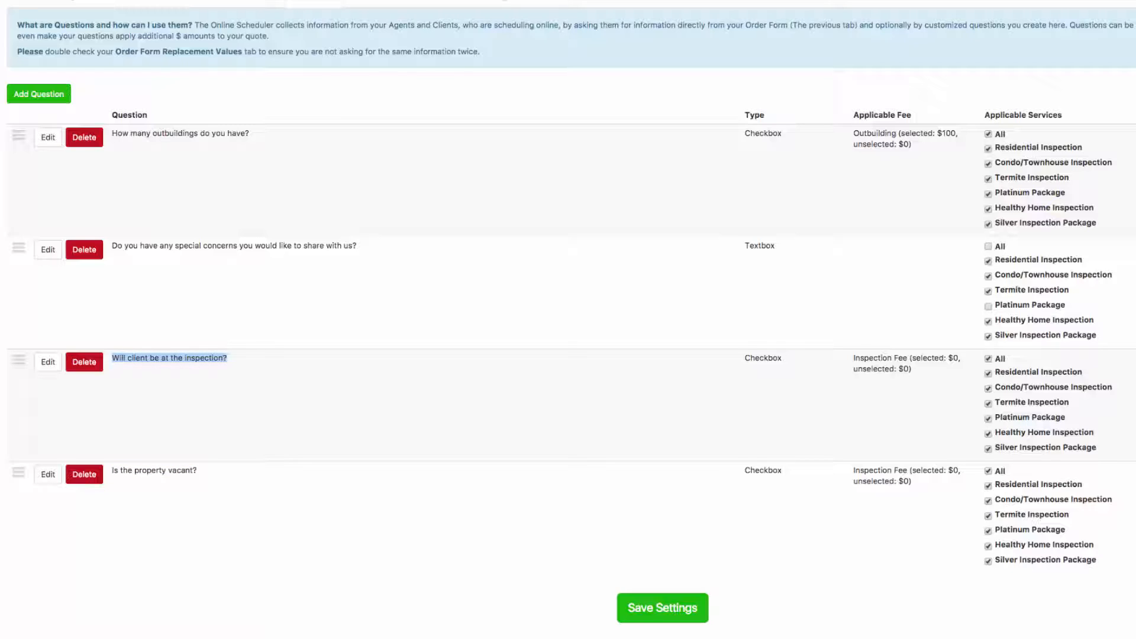
left_click_drag(745, 358, 782, 358)
left_click_drag(745, 471, 782, 471)
left_click_drag(854, 358, 912, 369)
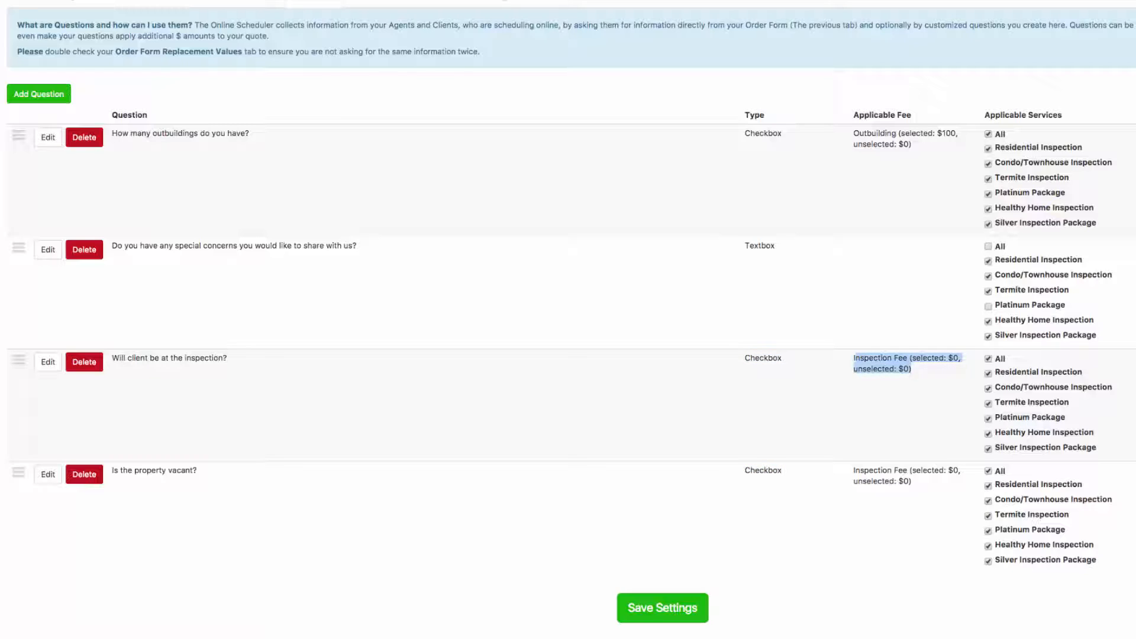
left_click_drag(995, 358, 1097, 448)
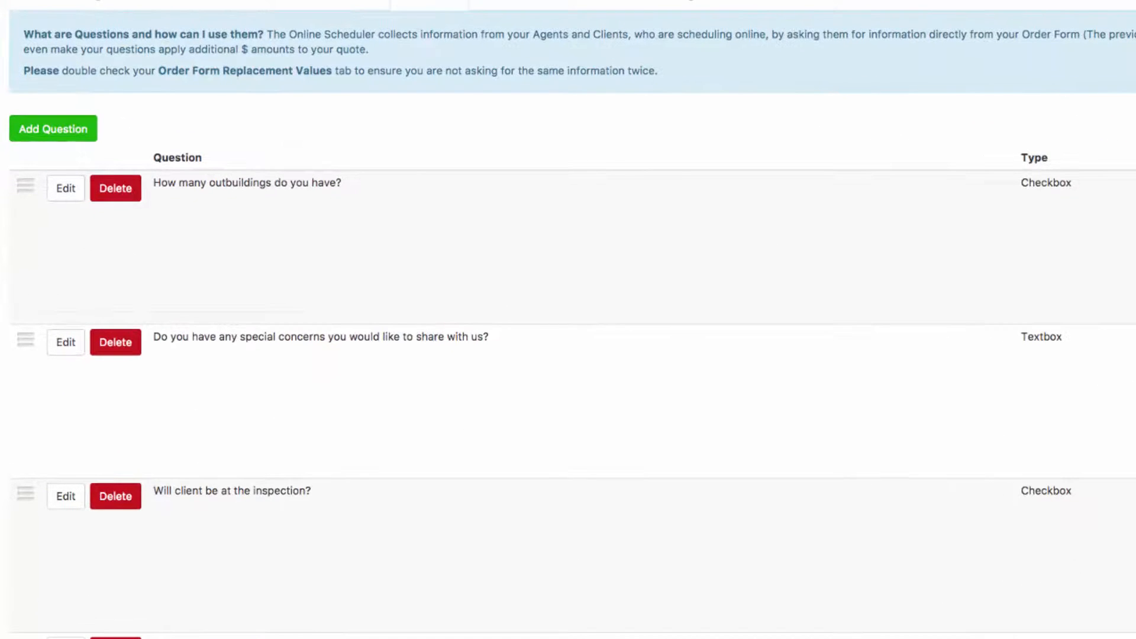
Edit the special concerns question to use a textbox answer with a length of 100 characters and save it.
left_click_drag(153, 336, 488, 336)
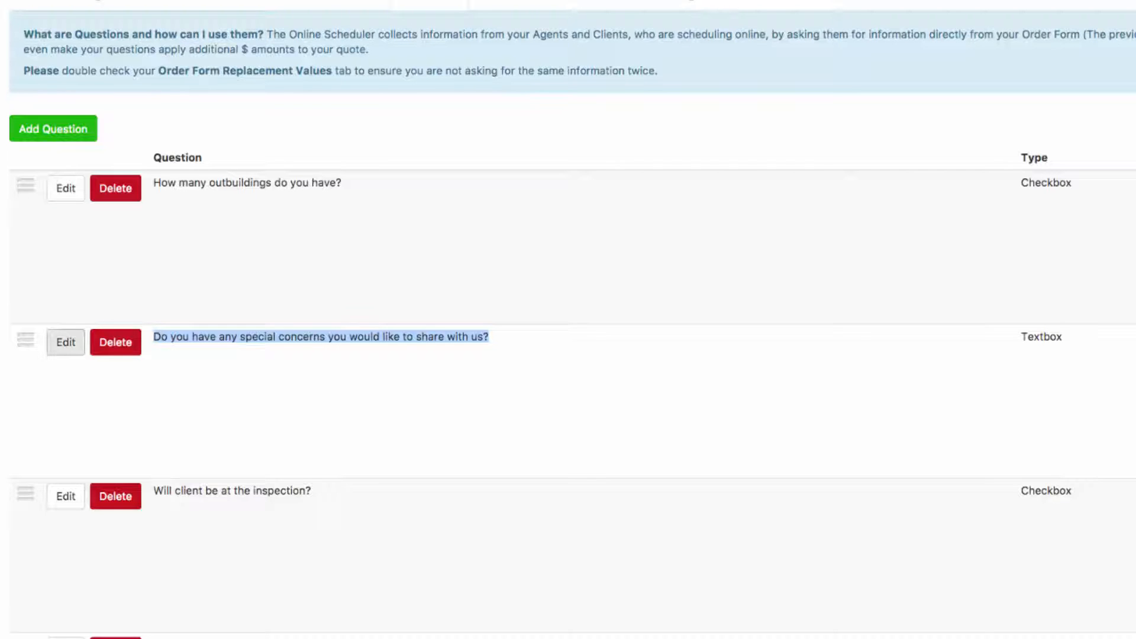
left_click(66, 342)
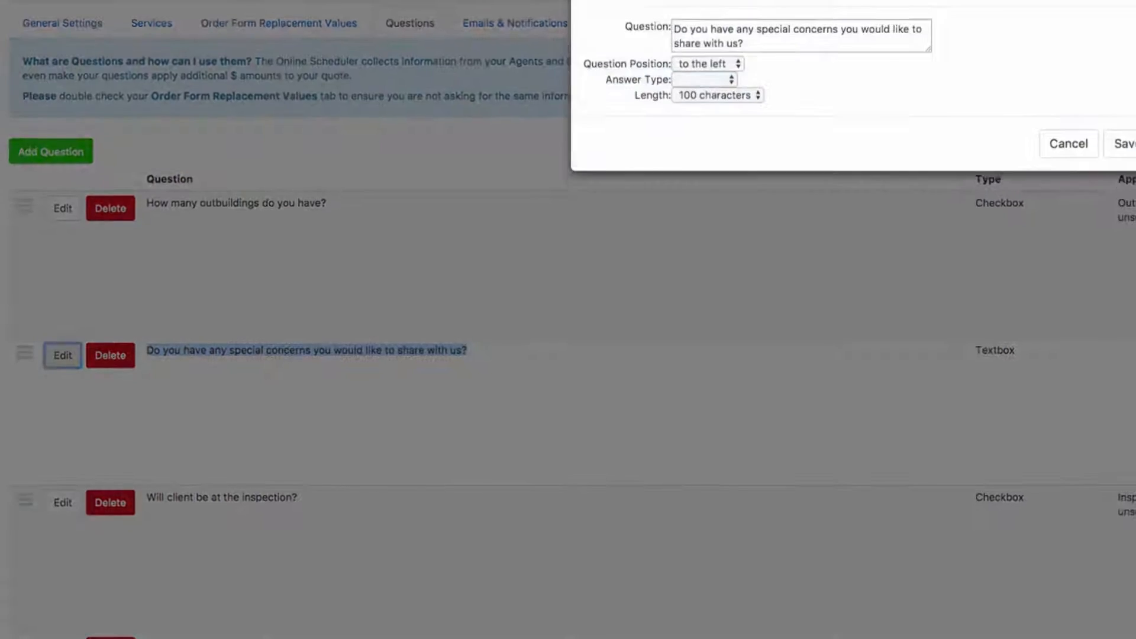
left_click_drag(625, 27, 671, 28)
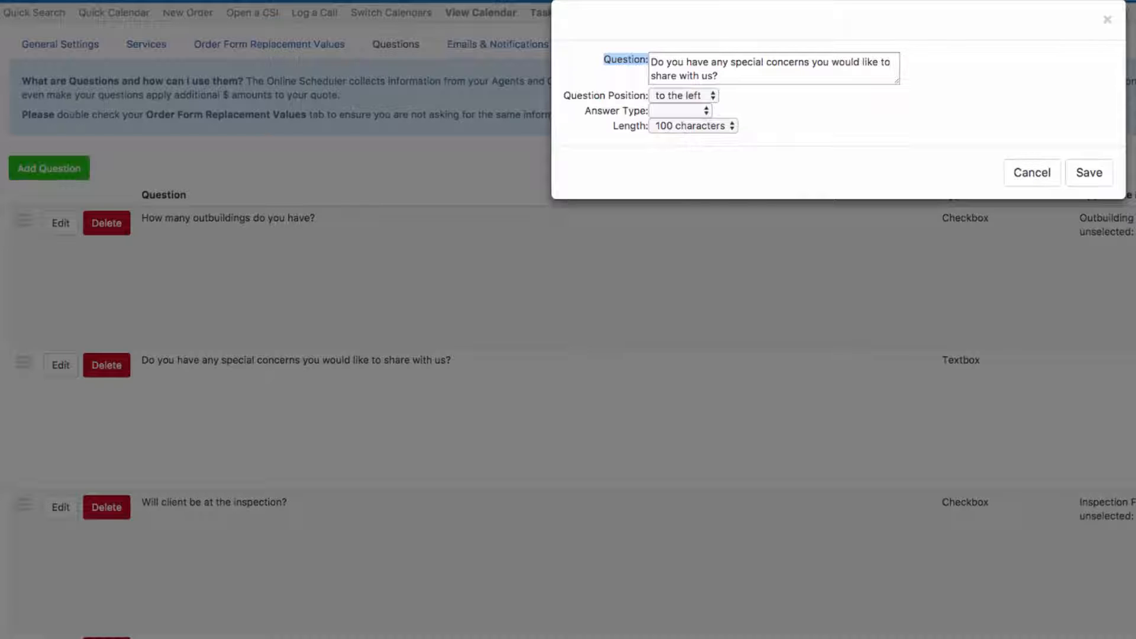
left_click_drag(562, 96, 646, 95)
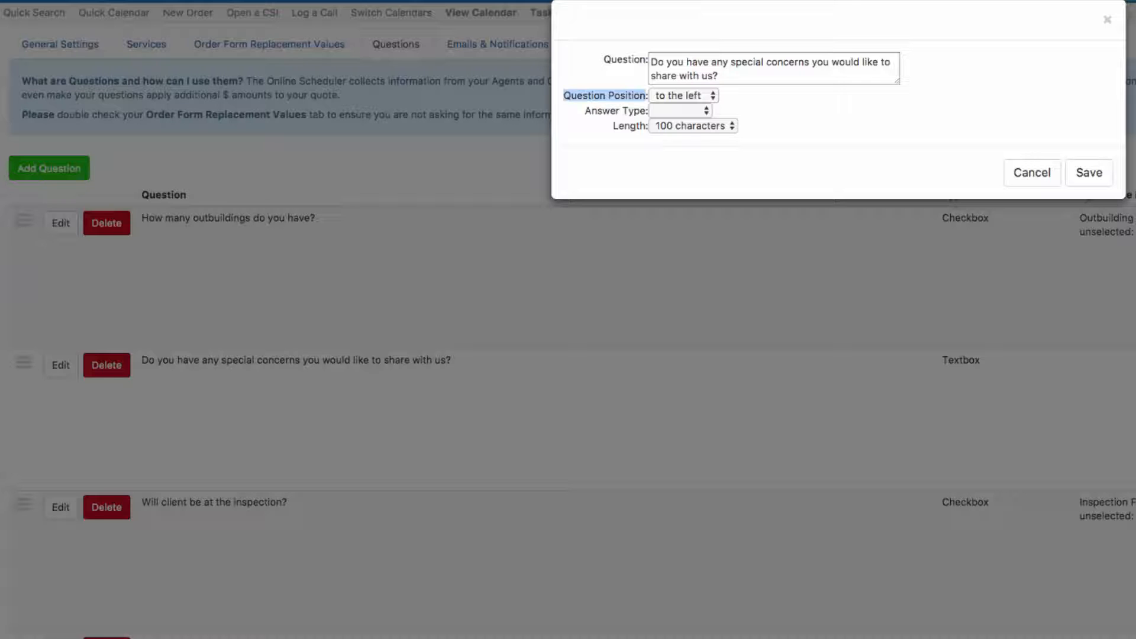
left_click(681, 110)
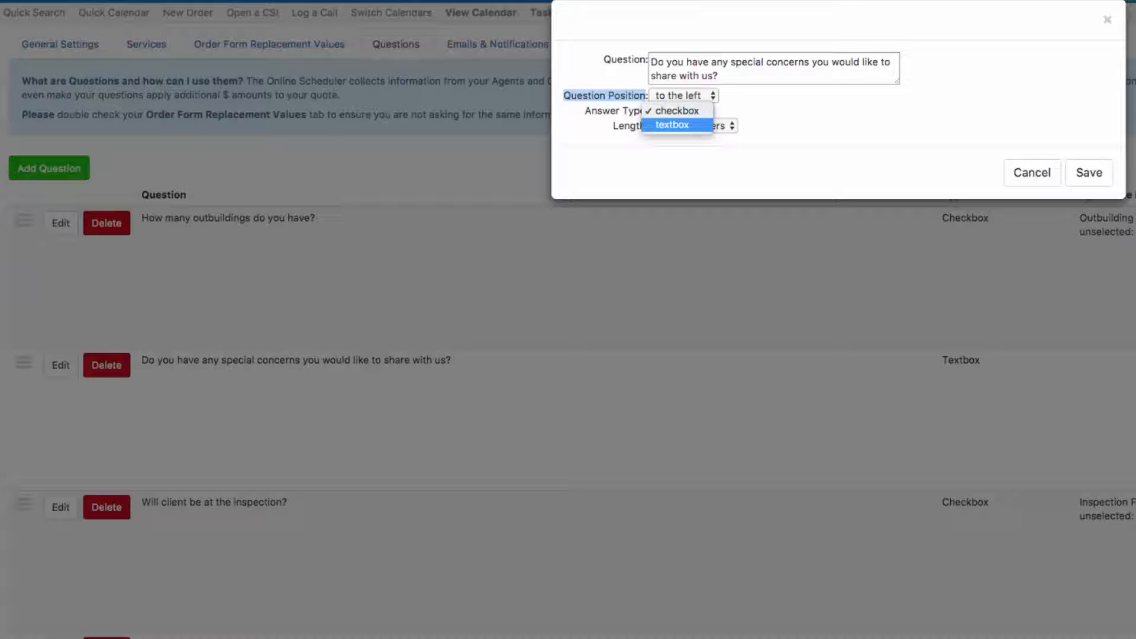
left_click(672, 124)
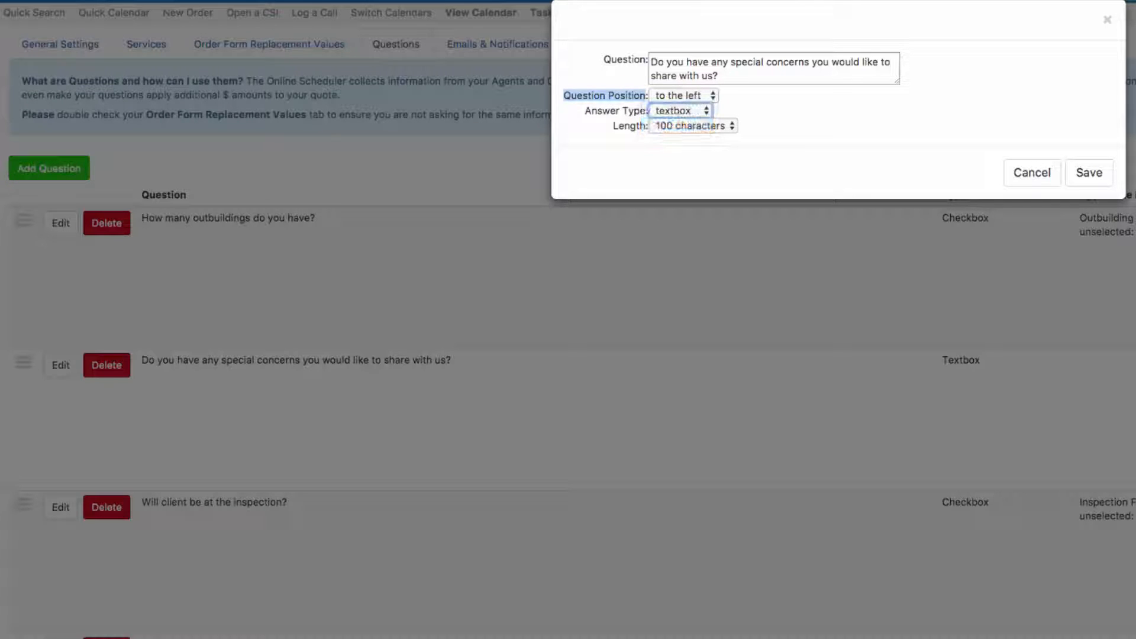
left_click(689, 125)
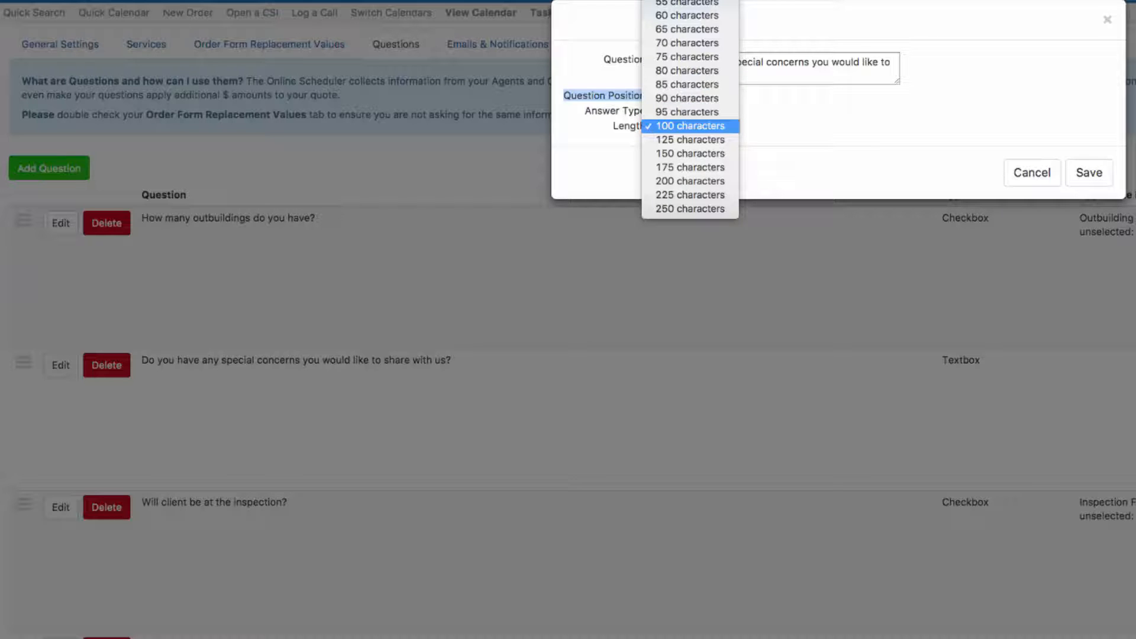
left_click(690, 126)
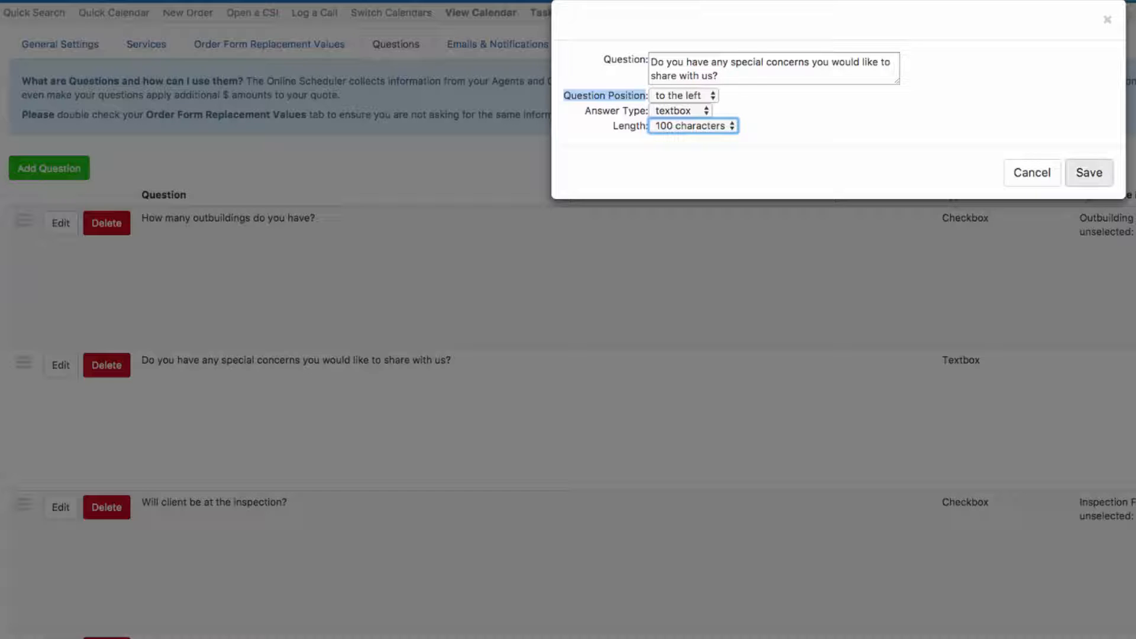
left_click(1088, 172)
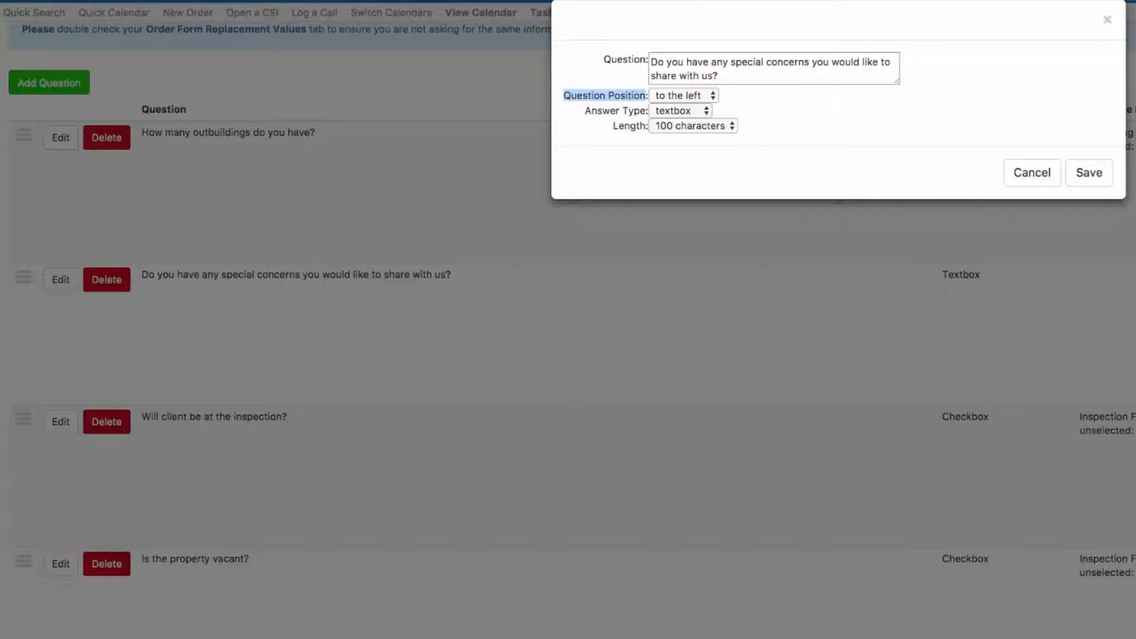
Edit the outbuildings question with a checkbox answer and the Outbuilding fee, review its fee amounts and minimum multiplier, and save it.
scroll(568, 332, "up", 1)
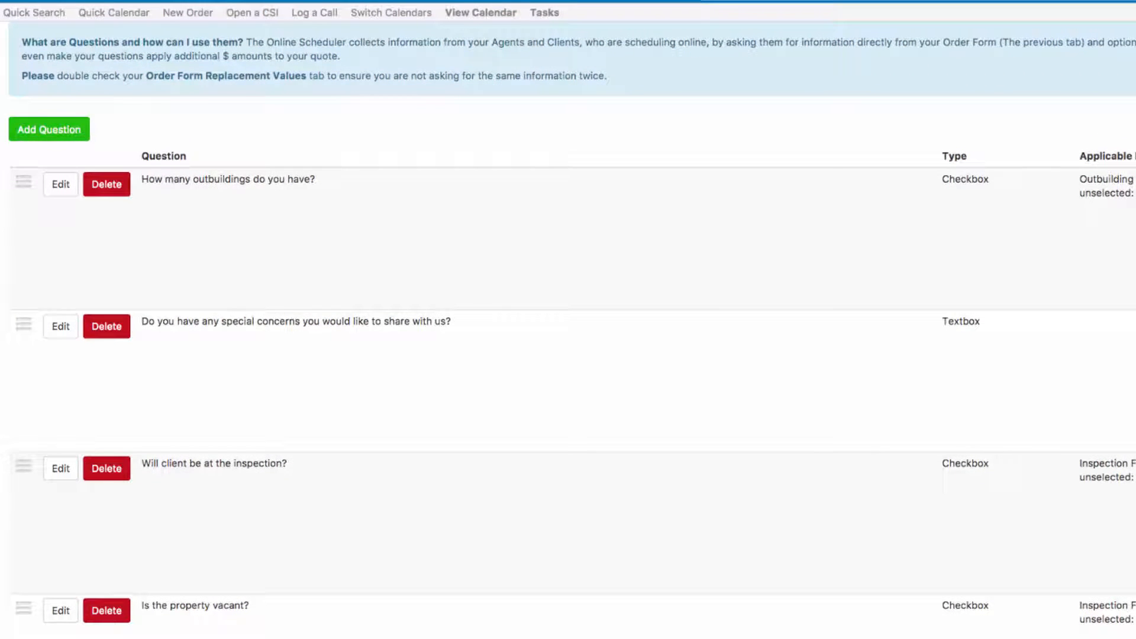
left_click_drag(142, 179, 315, 179)
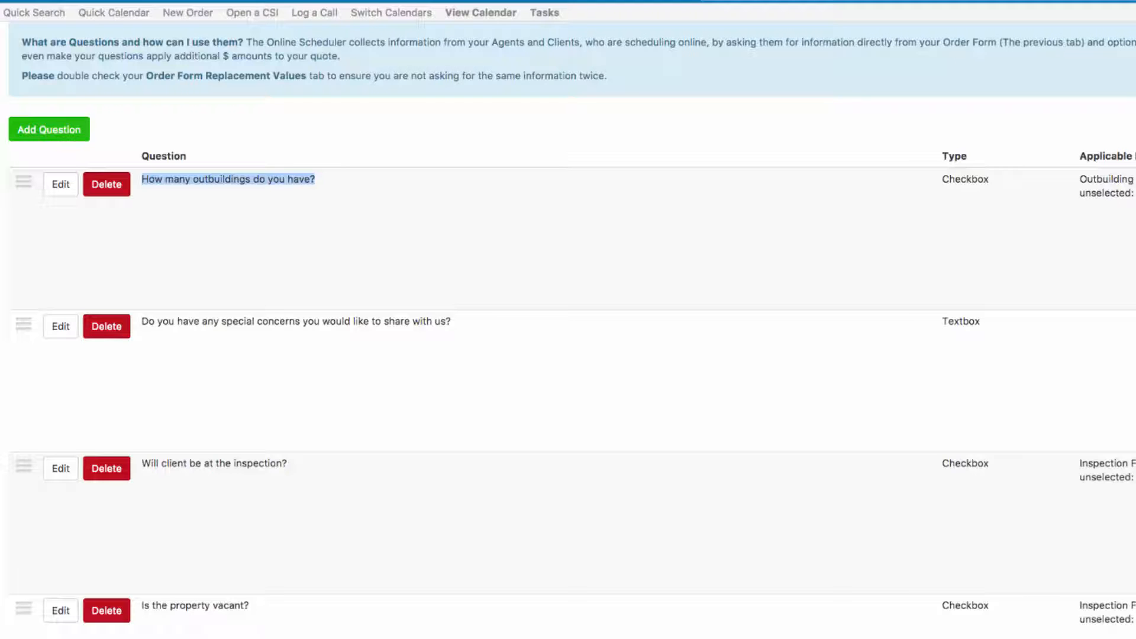
left_click(60, 184)
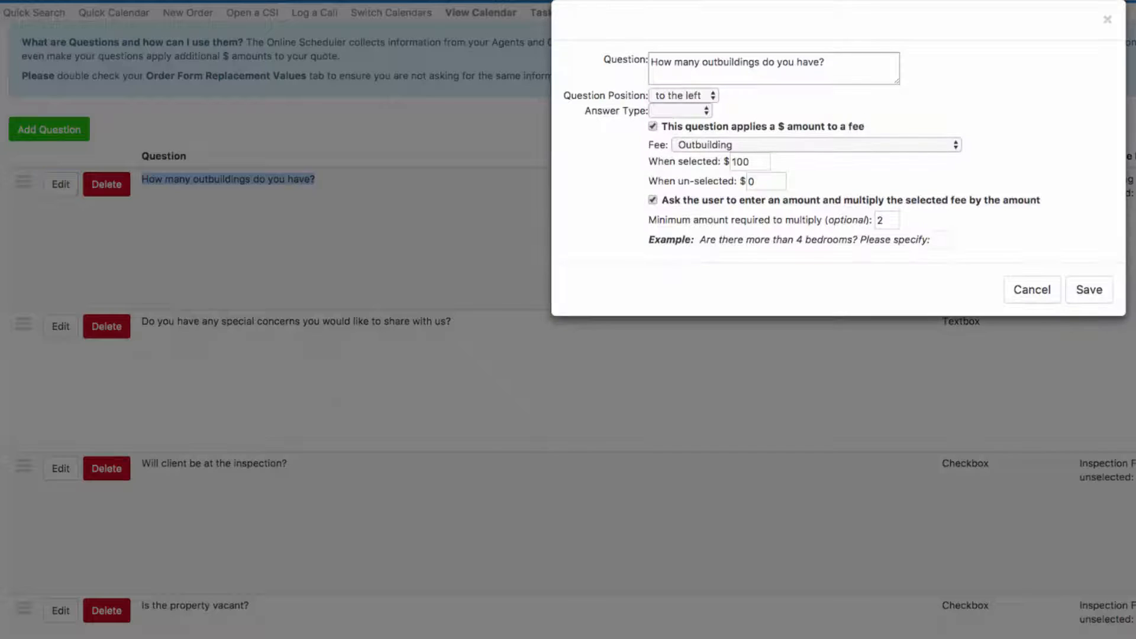
left_click_drag(828, 63, 649, 63)
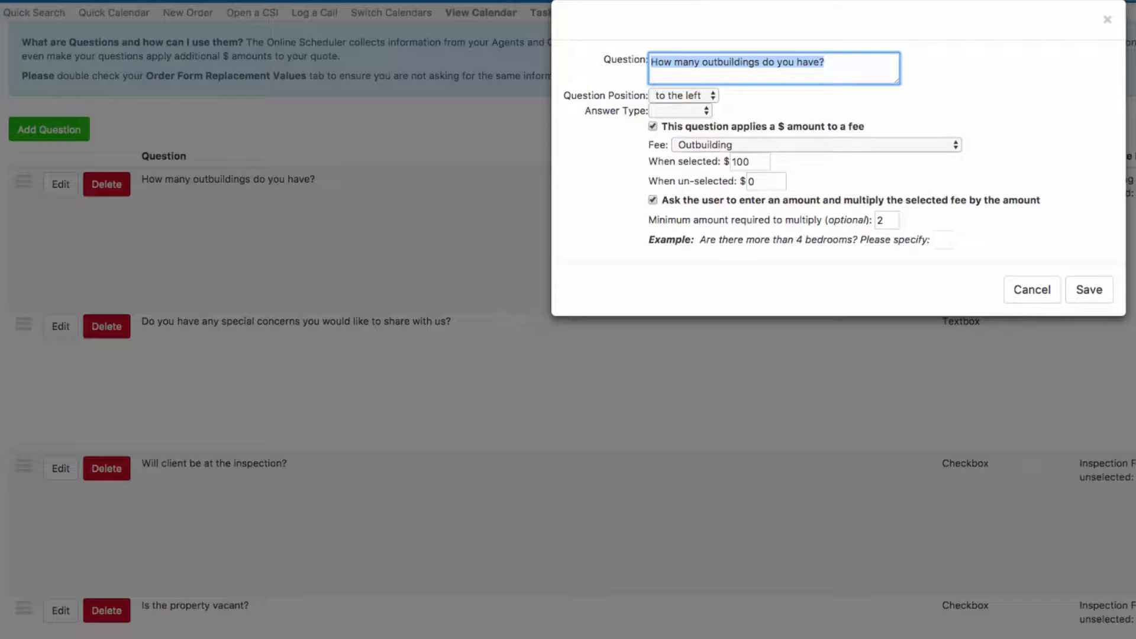
left_click_drag(585, 110, 648, 111)
left_click(657, 110)
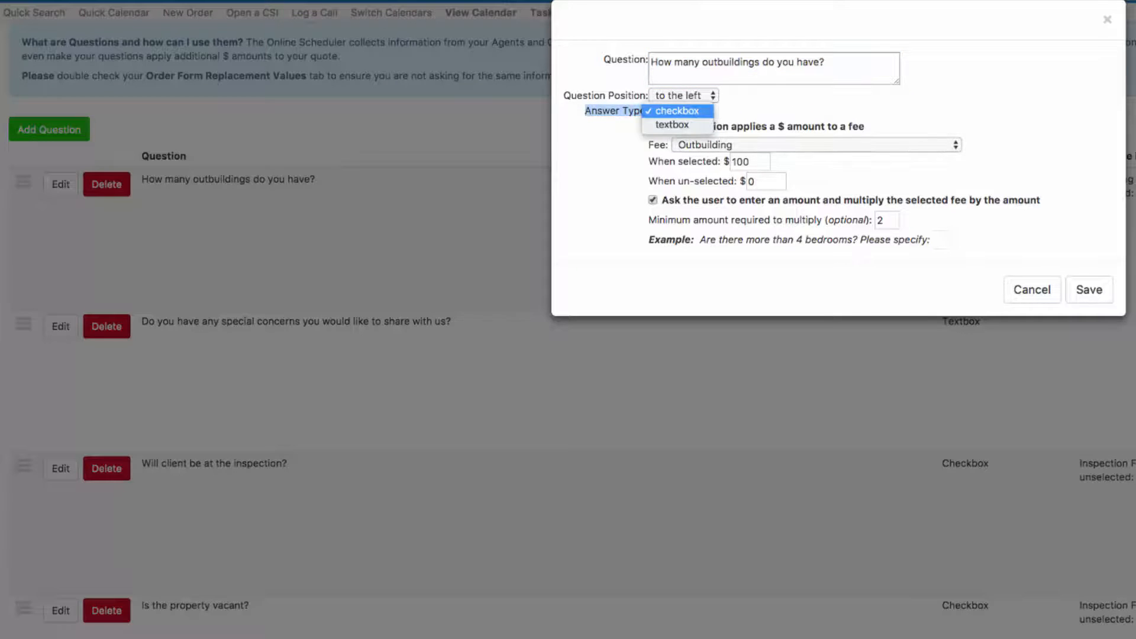
left_click(677, 112)
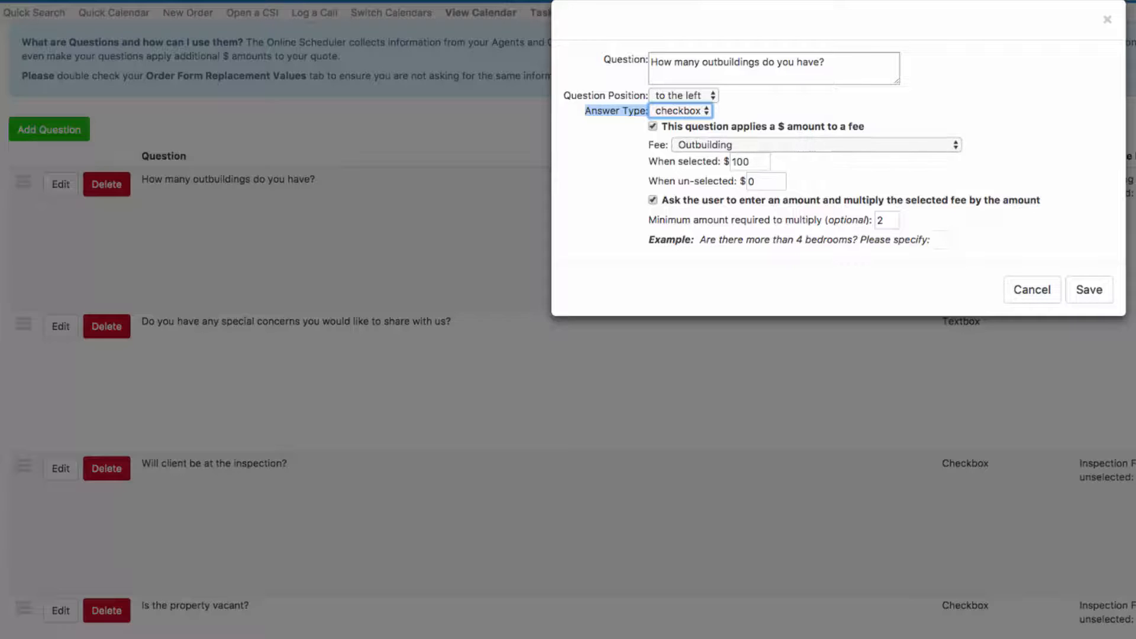
left_click(815, 145)
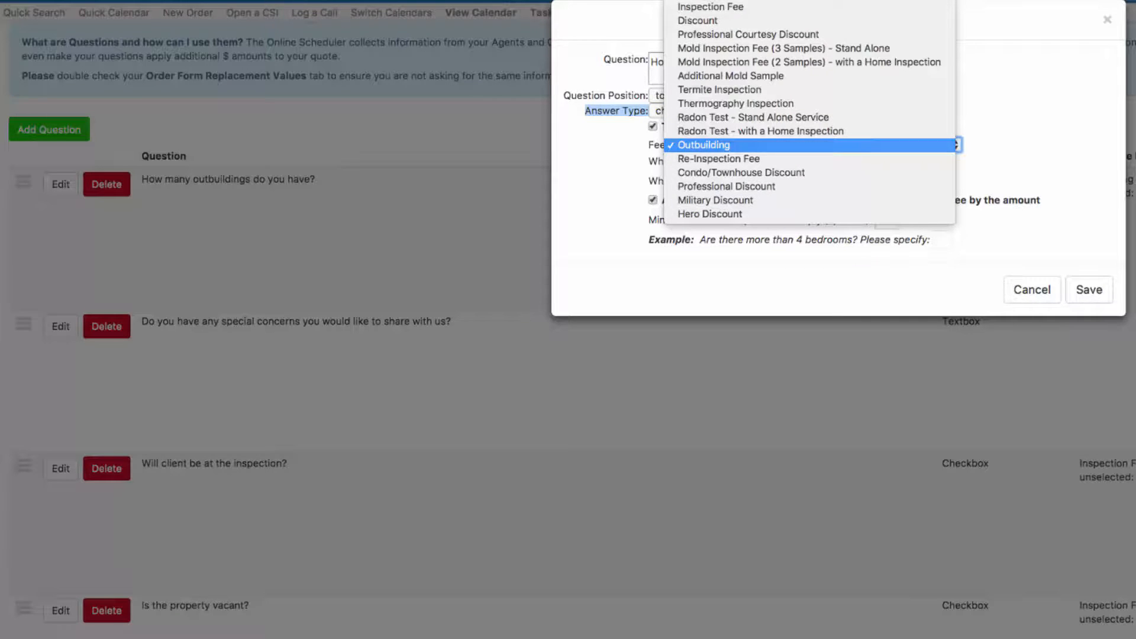
left_click(816, 145)
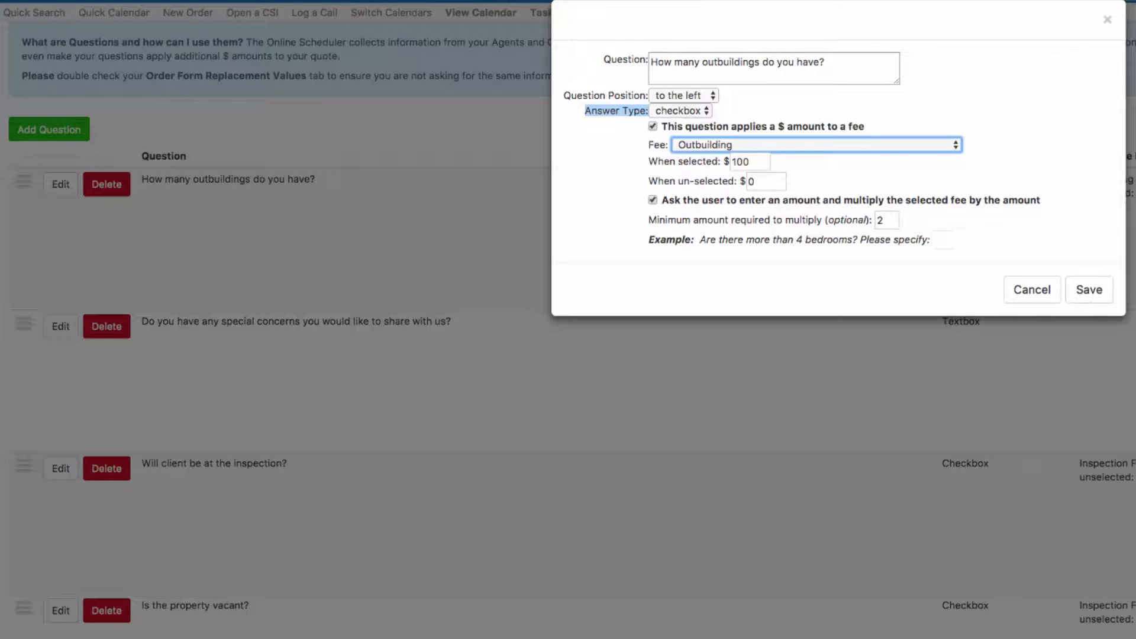
key("Tab")
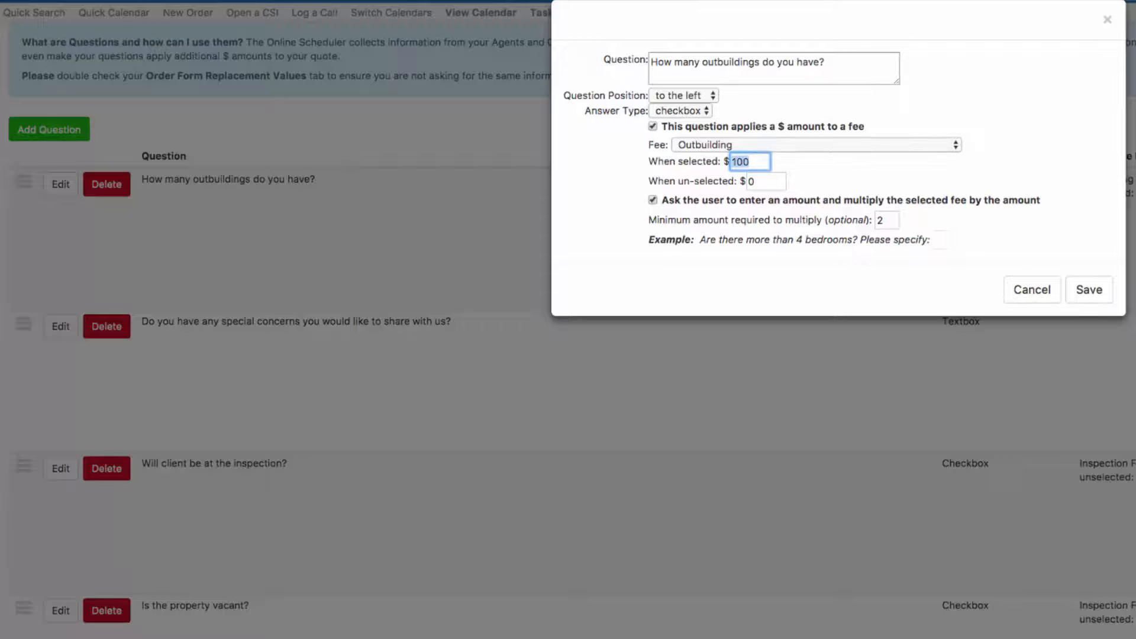
double_click(881, 220)
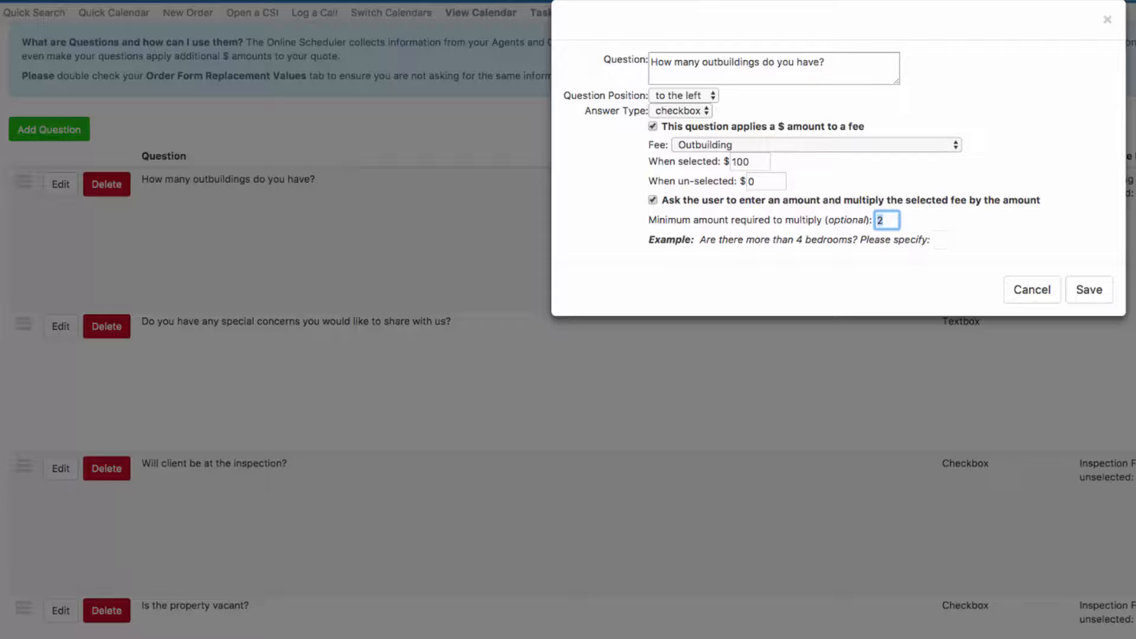
left_click(1089, 290)
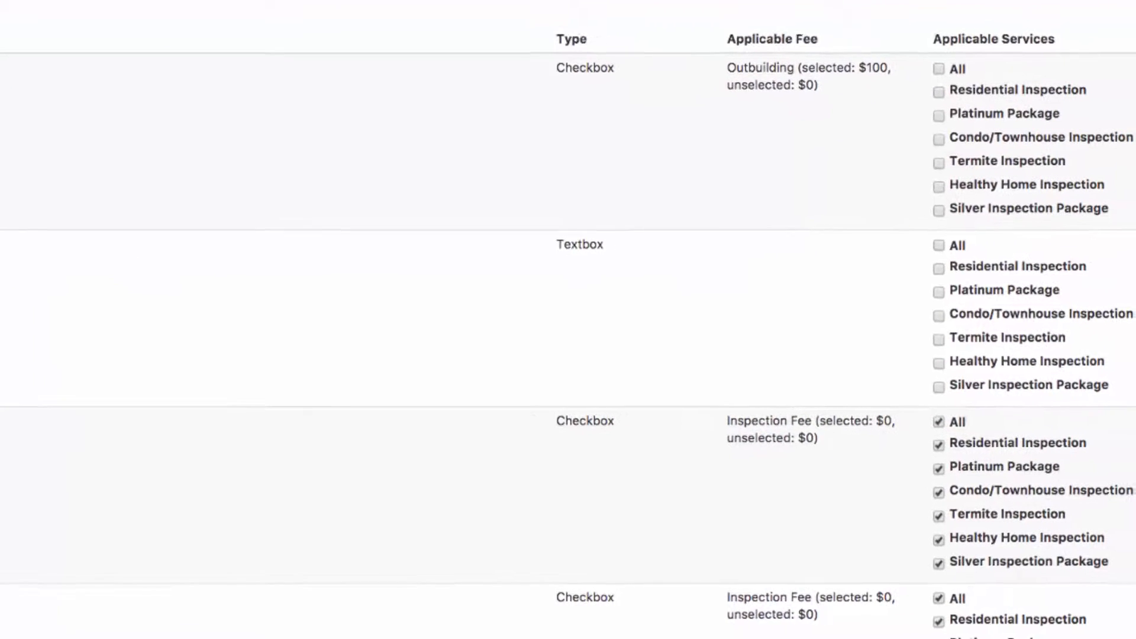
Apply the outbuildings question to Residential Inspection, Platinum Package and Condo/Townhouse Inspection, and save the settings.
left_click(939, 92)
left_click(939, 116)
left_click(939, 140)
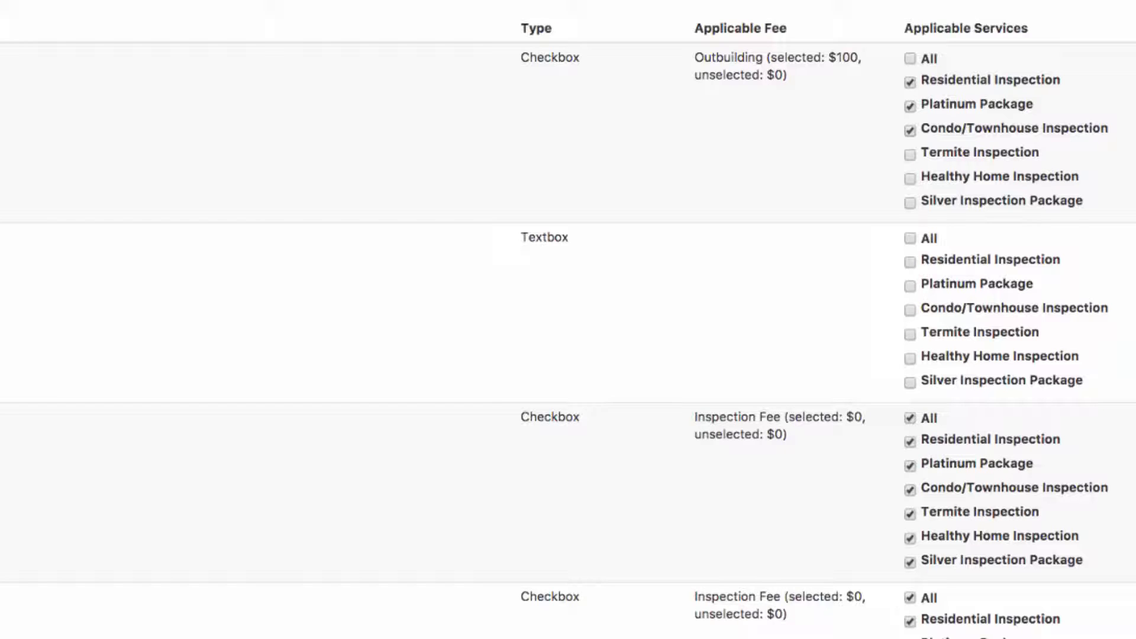
scroll(568, 319, "up", 2)
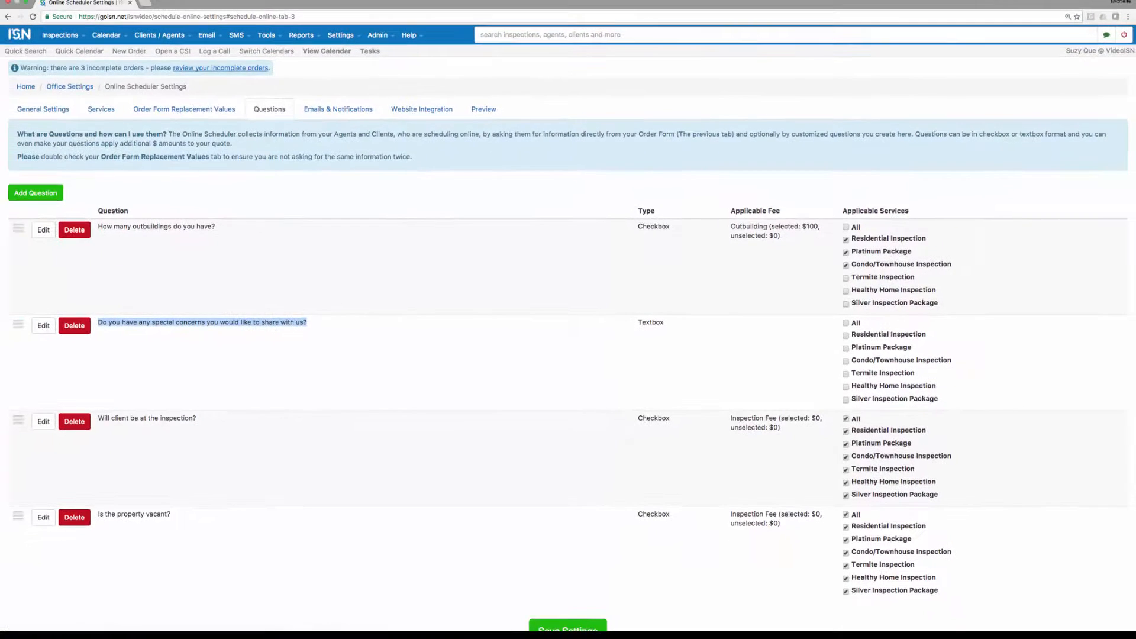
scroll(568, 355, "down", 2)
scroll(568, 355, "up", 2)
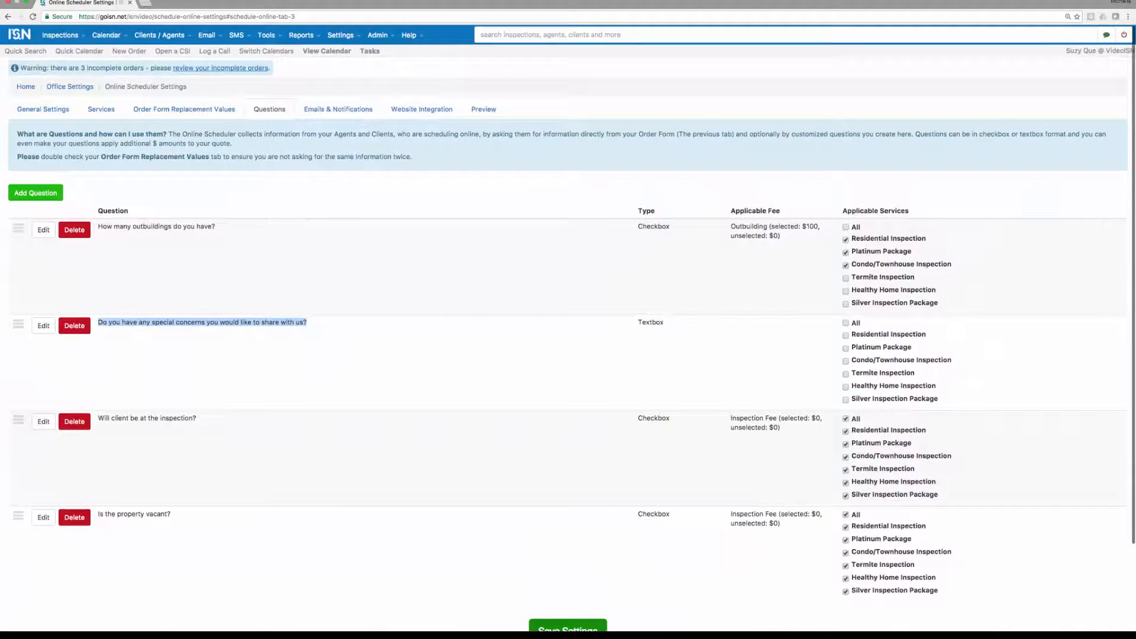
left_click(568, 626)
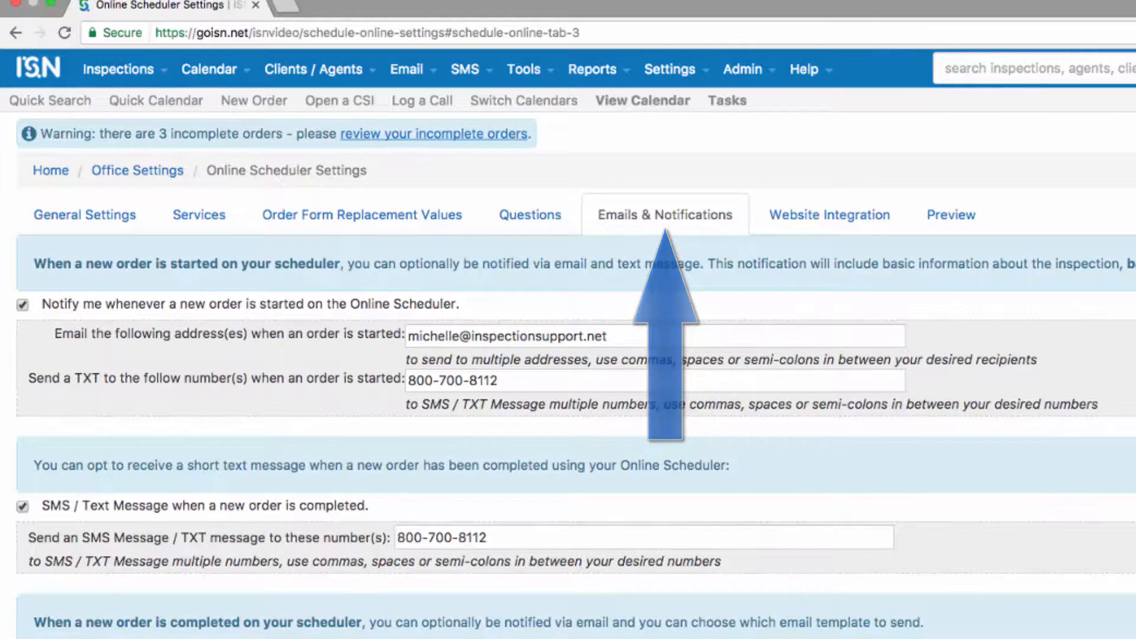
Review the notification settings for started and completed orders, including the inspector email's carbon copy address, and save the settings.
scroll(568, 373, "down", 2)
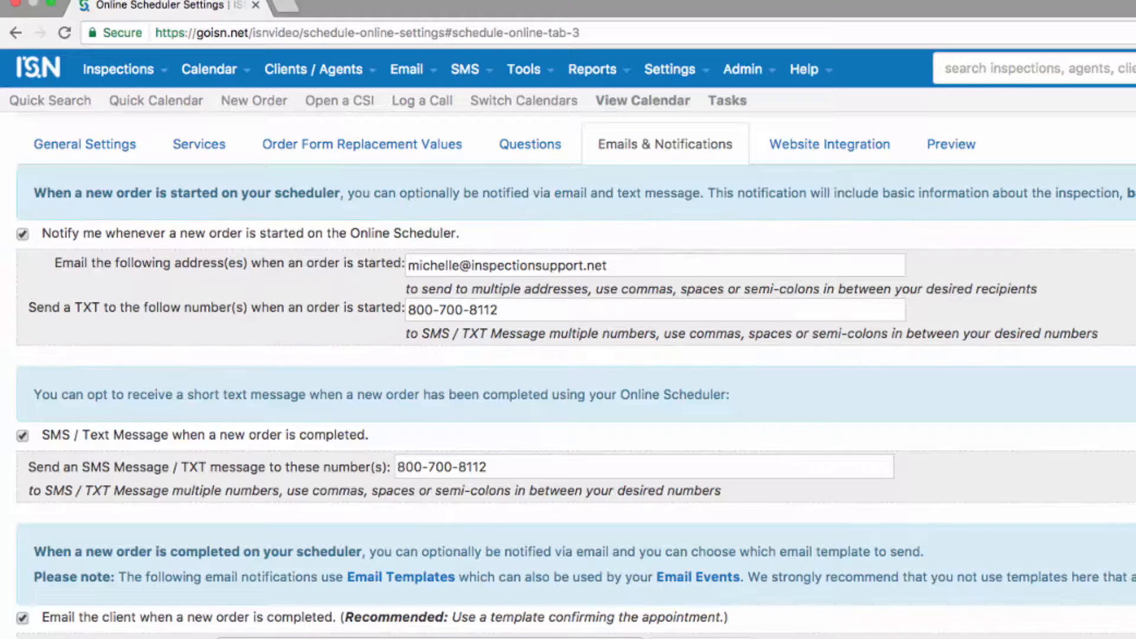
scroll(568, 361, "down", 3)
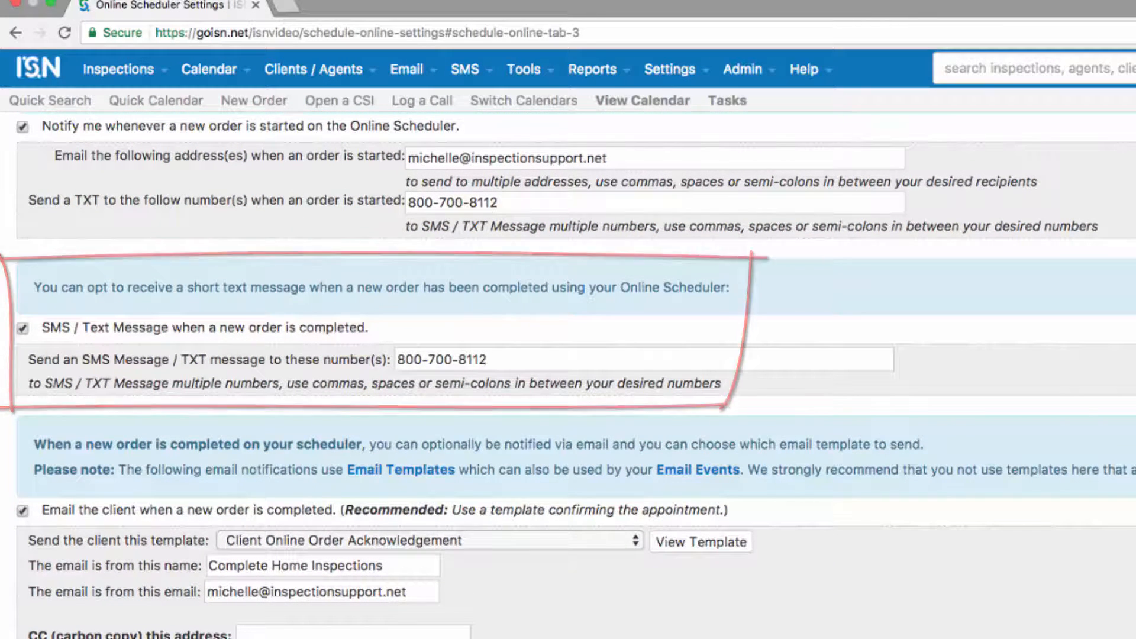
scroll(568, 375, "down", 5)
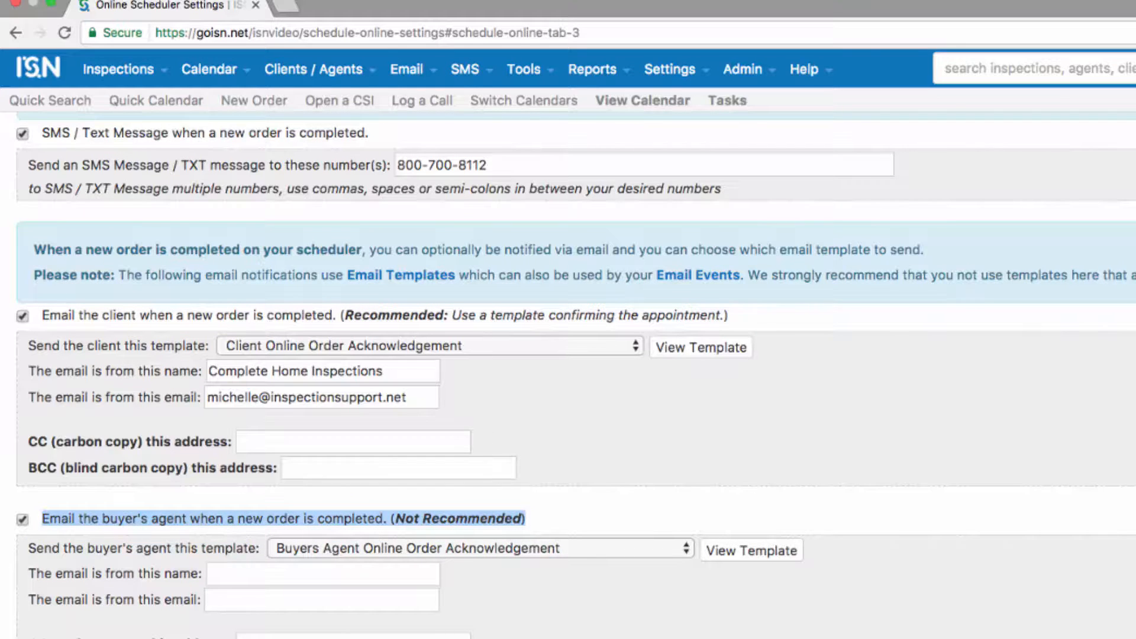
scroll(576, 375, "down", 1)
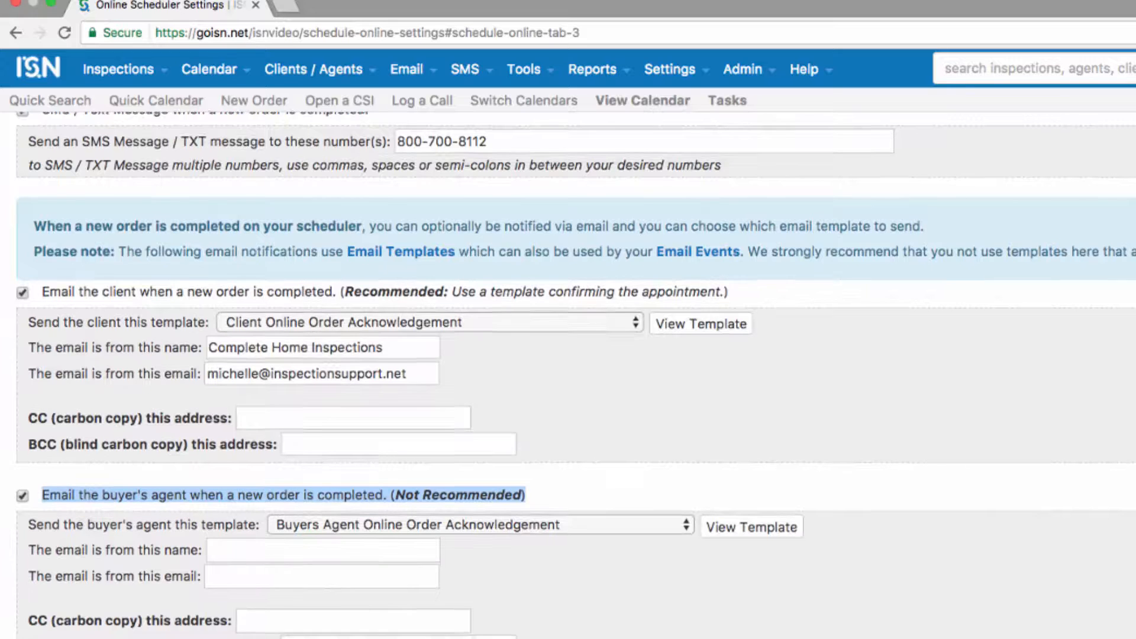
scroll(576, 374, "down", 5)
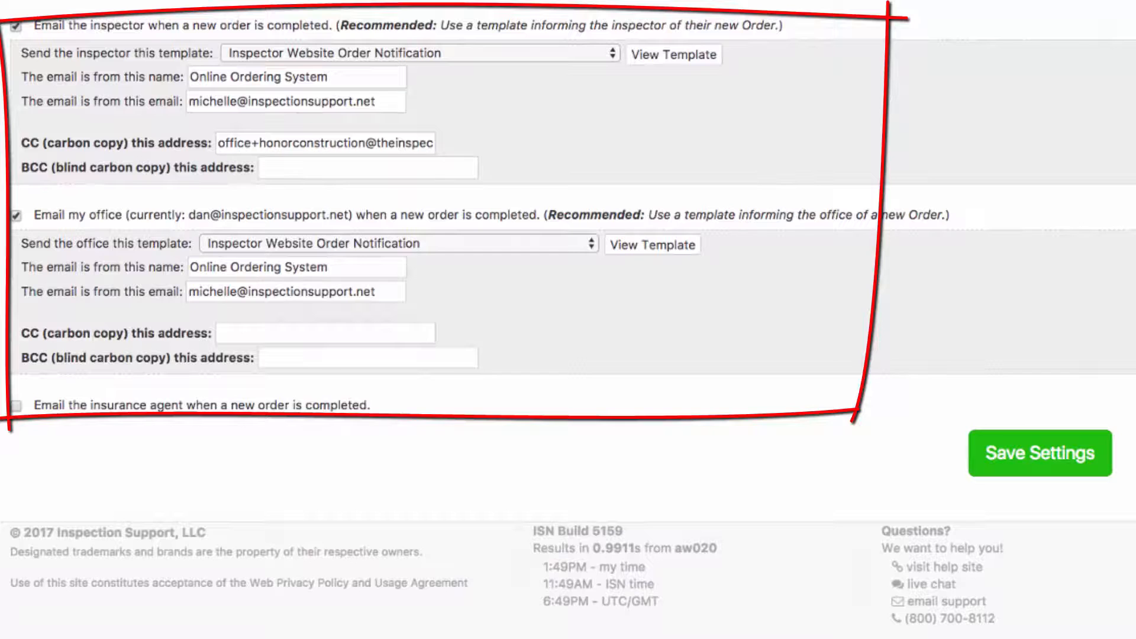
left_click_drag(21, 143, 208, 144)
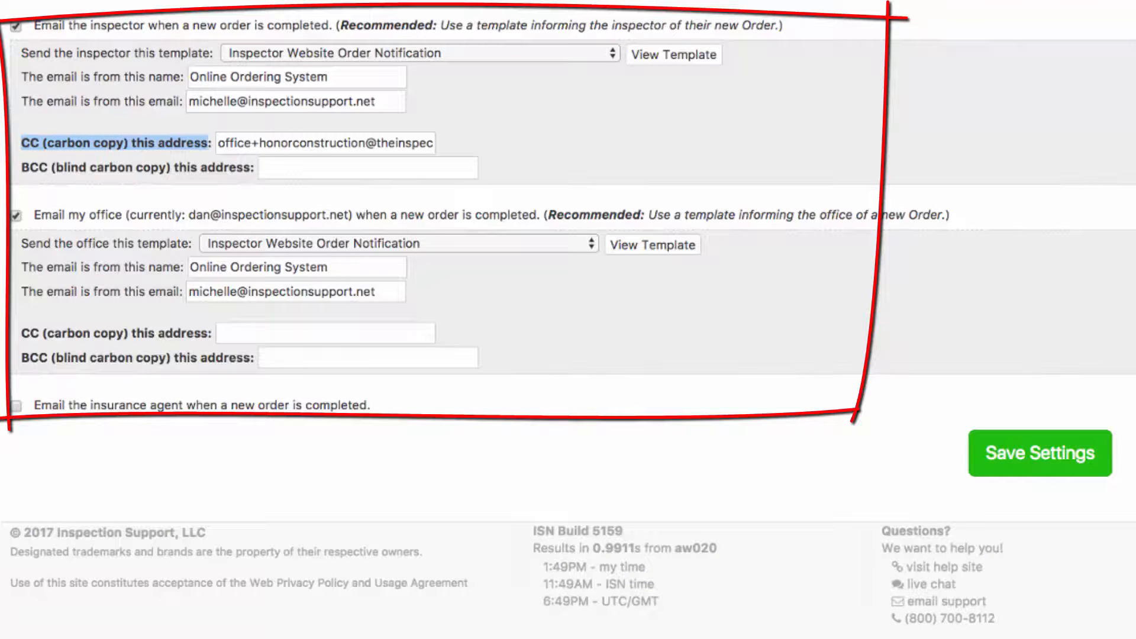
left_click_drag(218, 143, 320, 143)
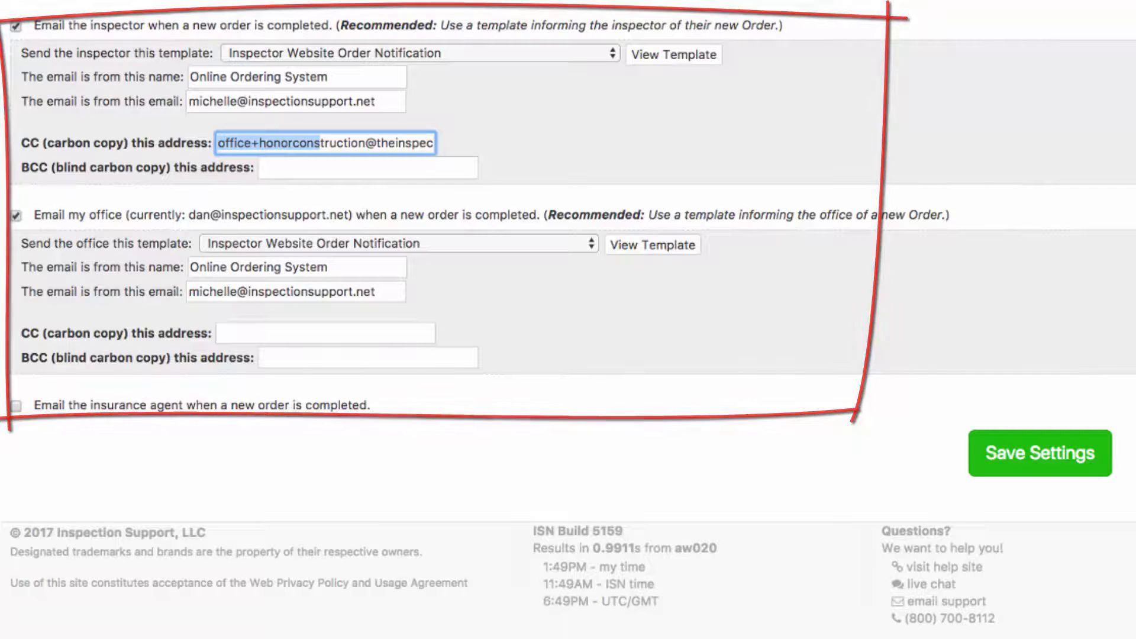
scroll(568, 320, "up", 5)
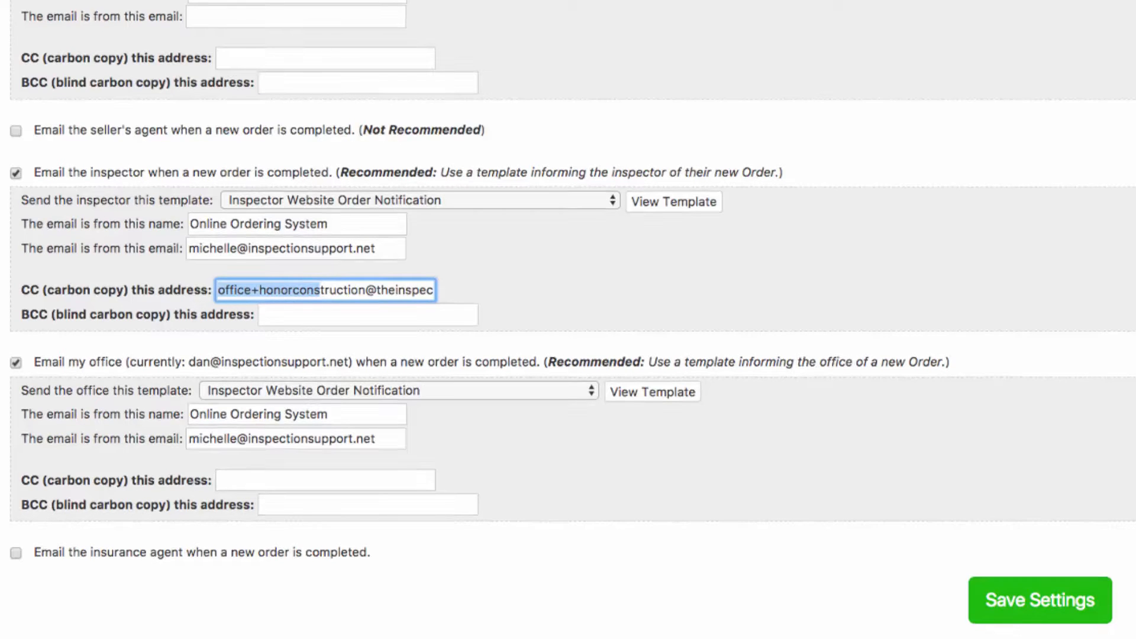
scroll(568, 319, "up", 3)
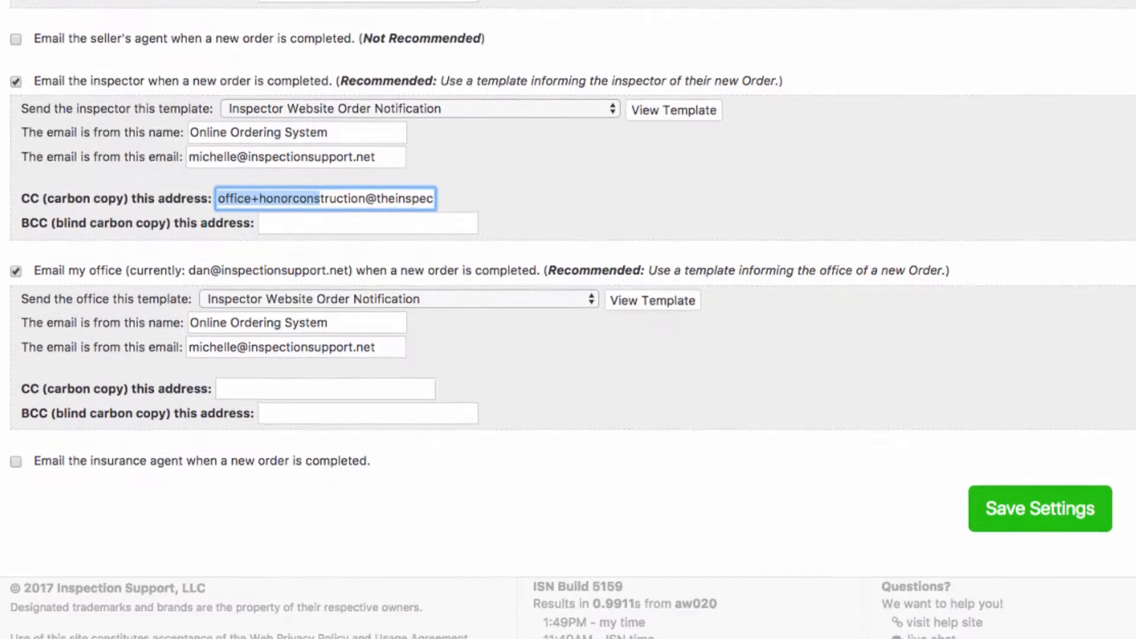
left_click(1039, 507)
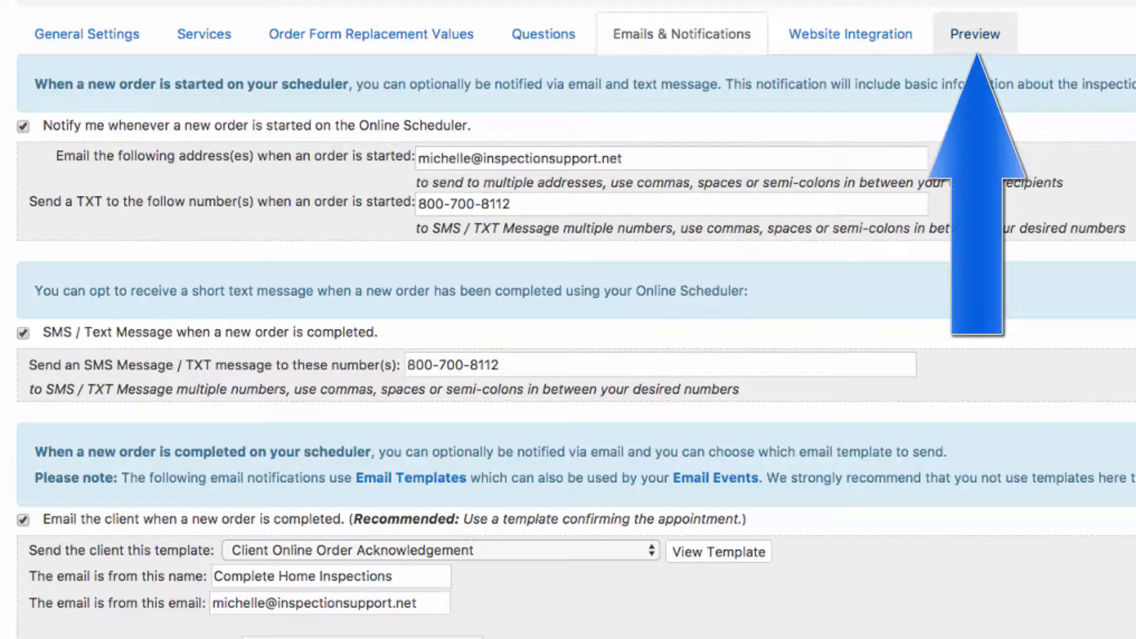
Preview the online scheduler and try the Buyer and Home Owner choices.
left_click(975, 34)
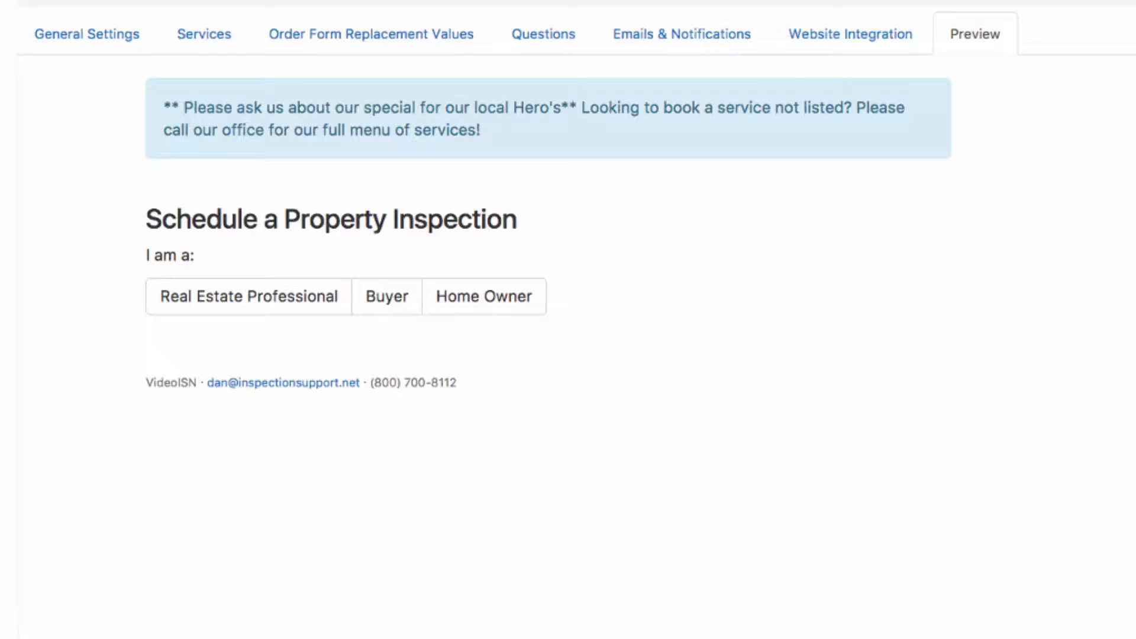
left_click(387, 297)
left_click(484, 296)
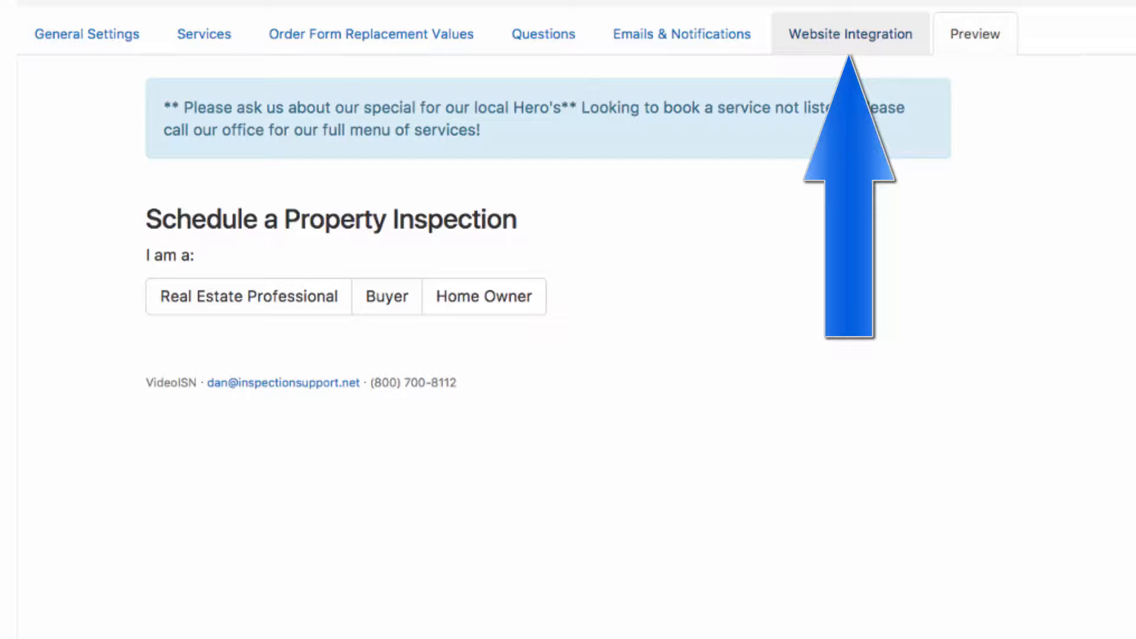
Examine the website integration options, including the HTML link and the frame embed code for the scheduler.
left_click(851, 34)
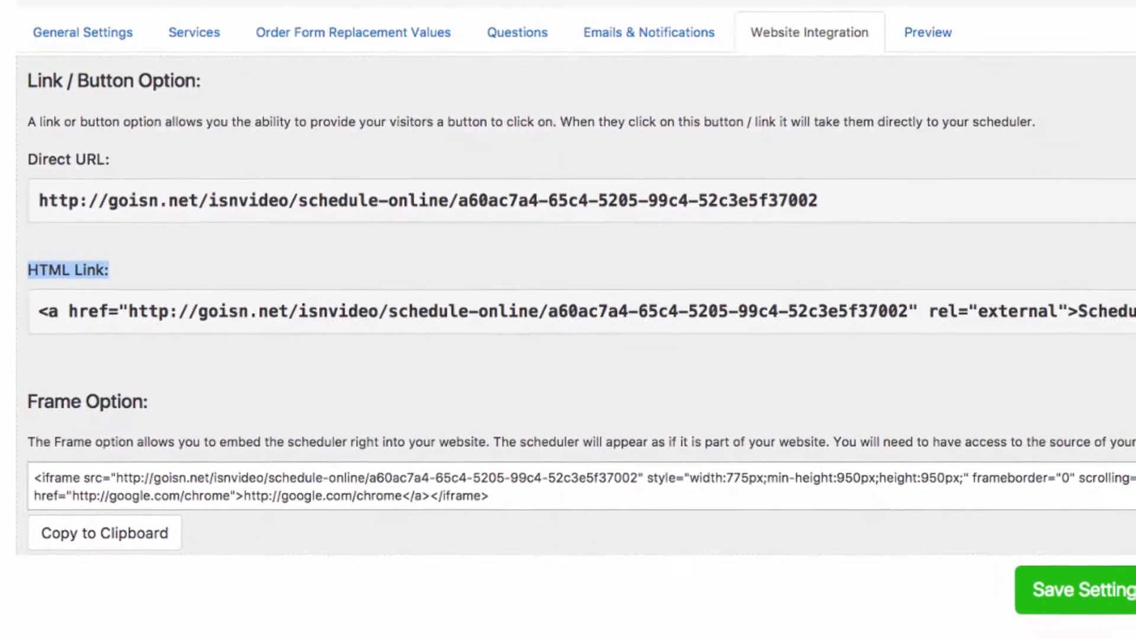
left_click_drag(39, 312, 1133, 293)
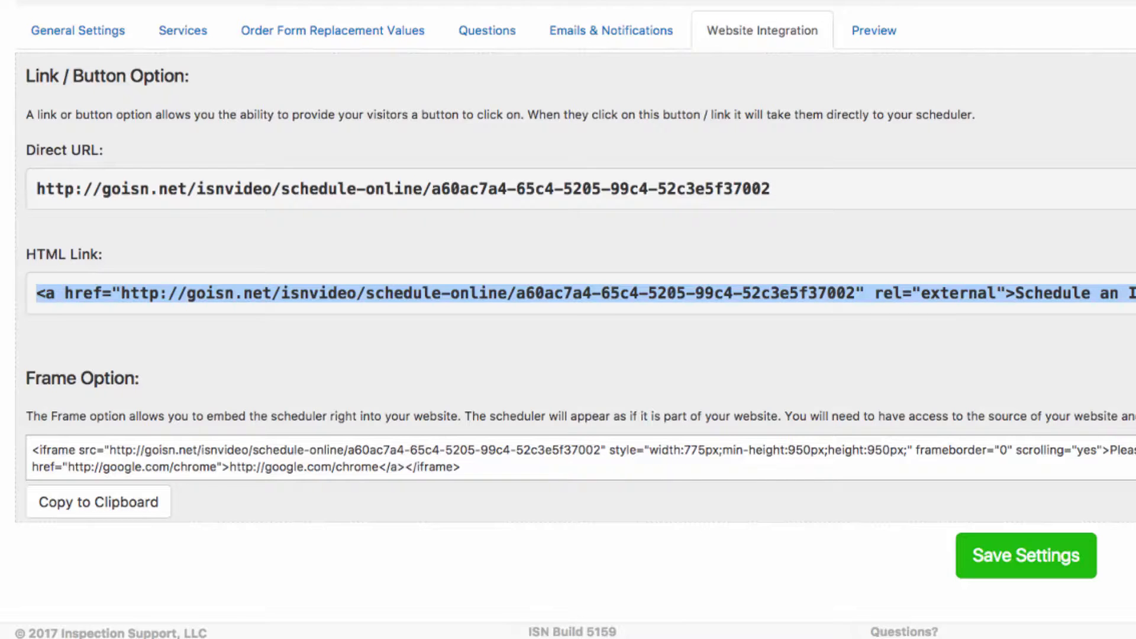
left_click(248, 346)
left_click_drag(32, 450, 462, 467)
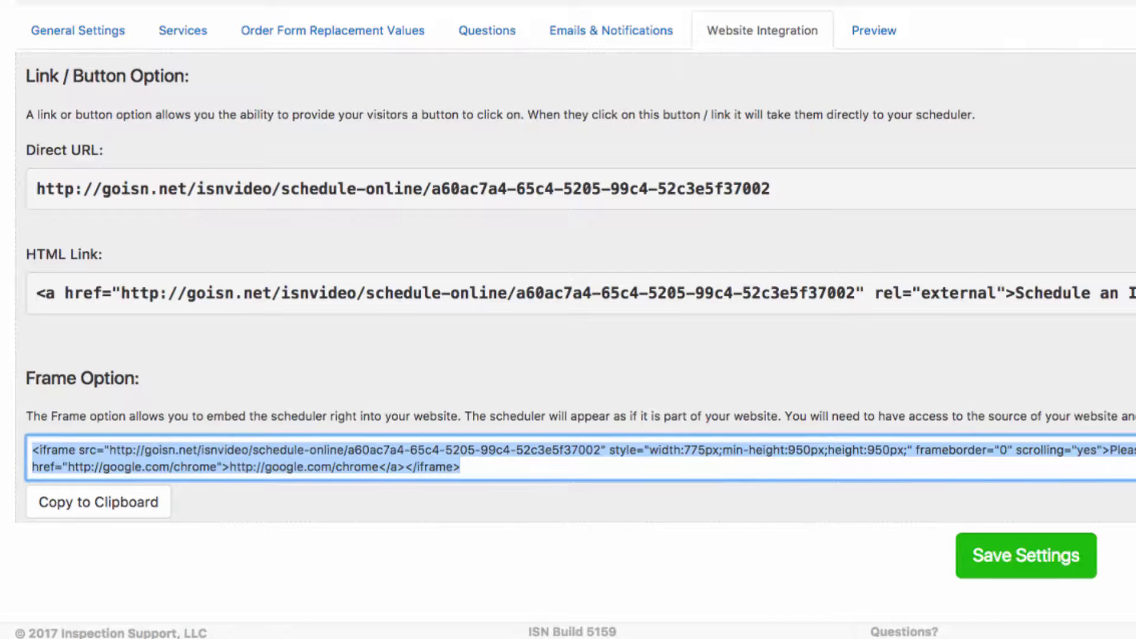
left_click(532, 349)
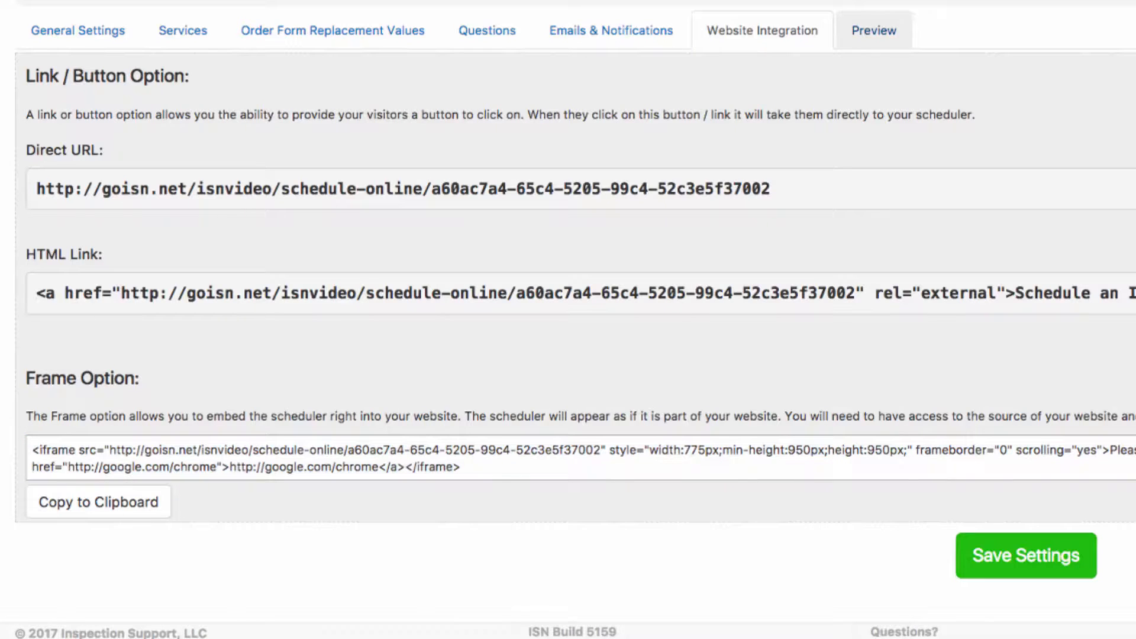
Return to the scheduler preview and display the available help and support options.
left_click(874, 30)
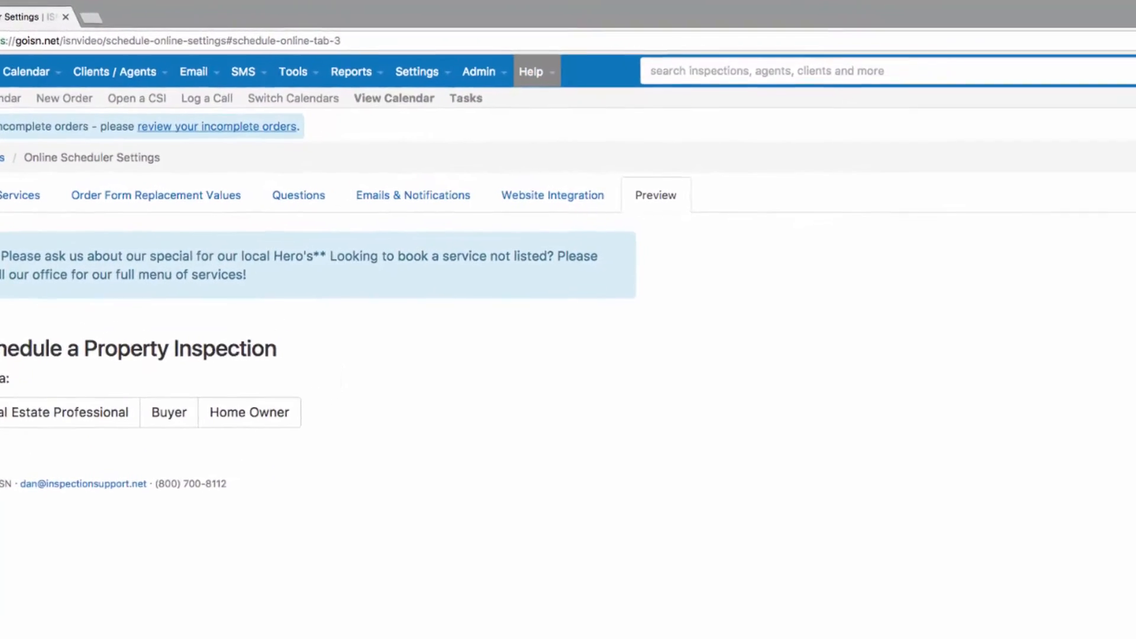
left_click(513, 80)
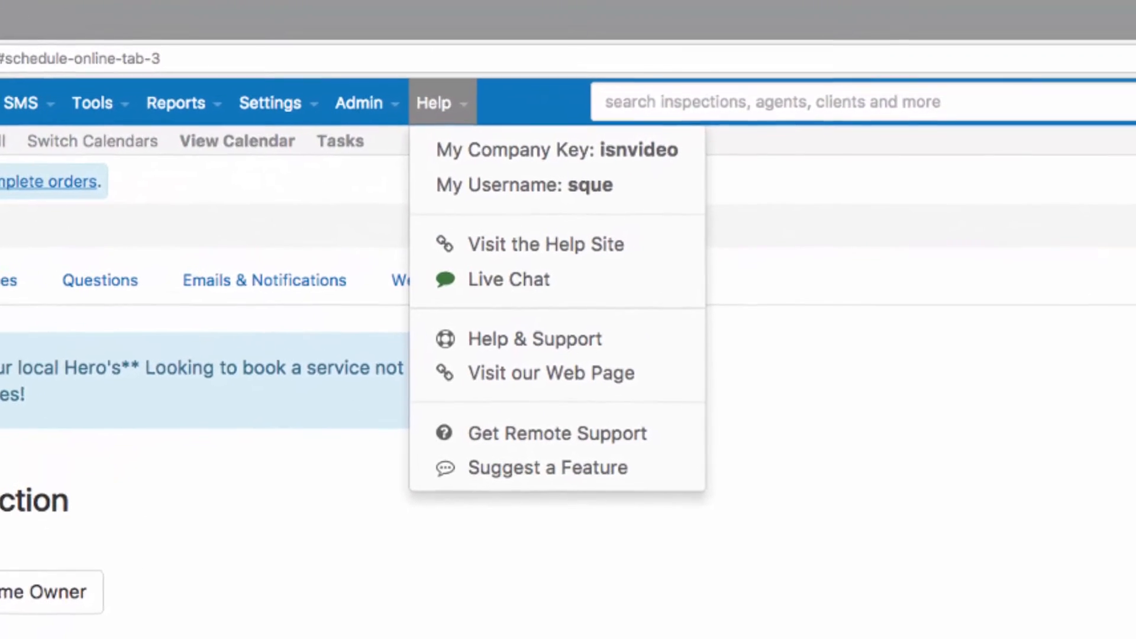